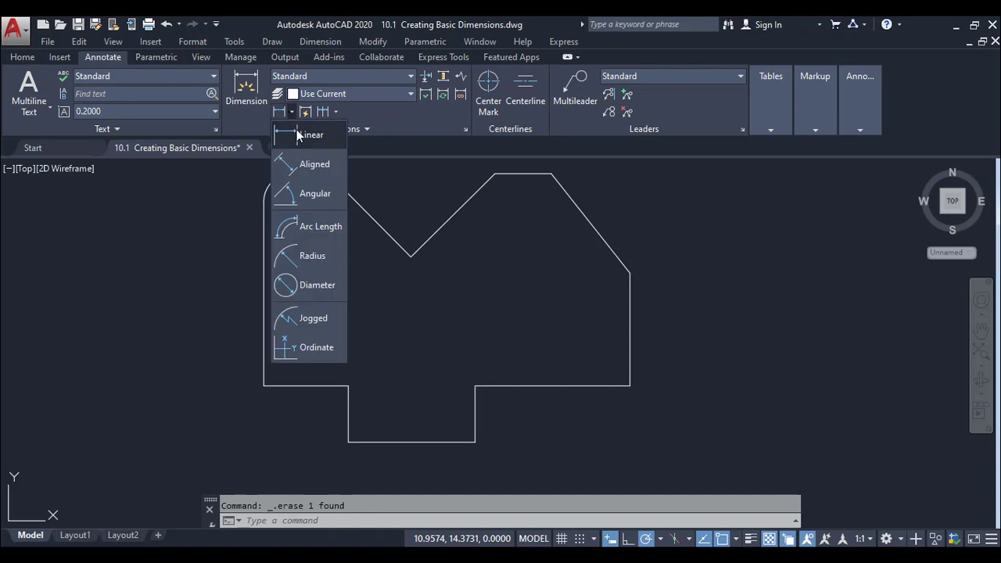
- Add a linear dimension just below the profile's lower-right horizontal edge, measured between the edge's two endpoints
click(397, 75)
click(400, 78)
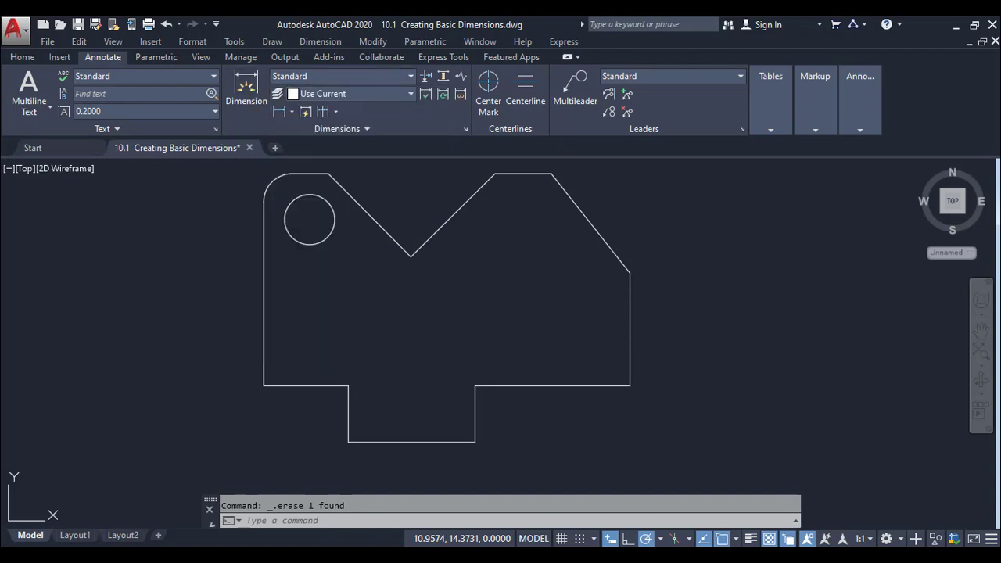
click(287, 112)
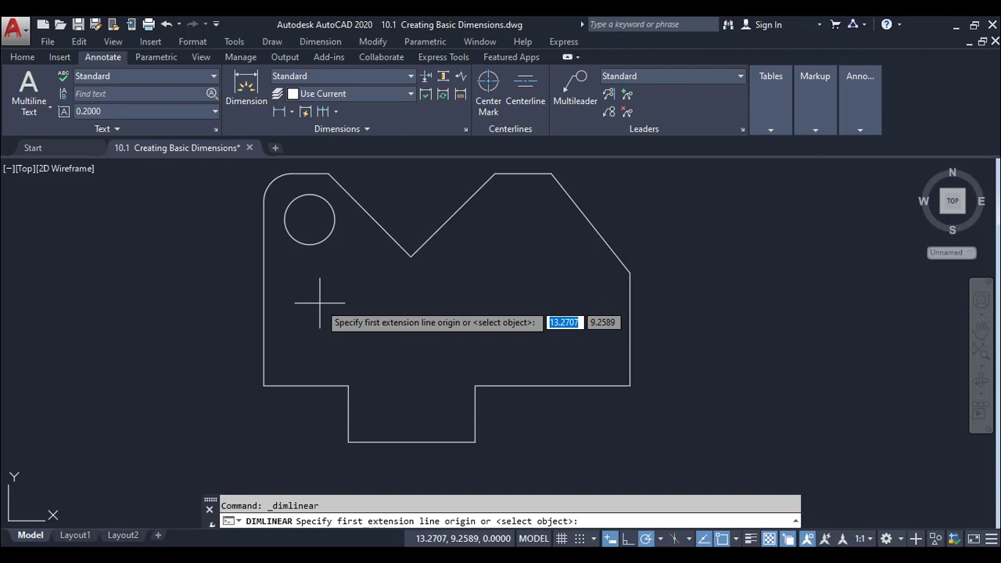
click(475, 385)
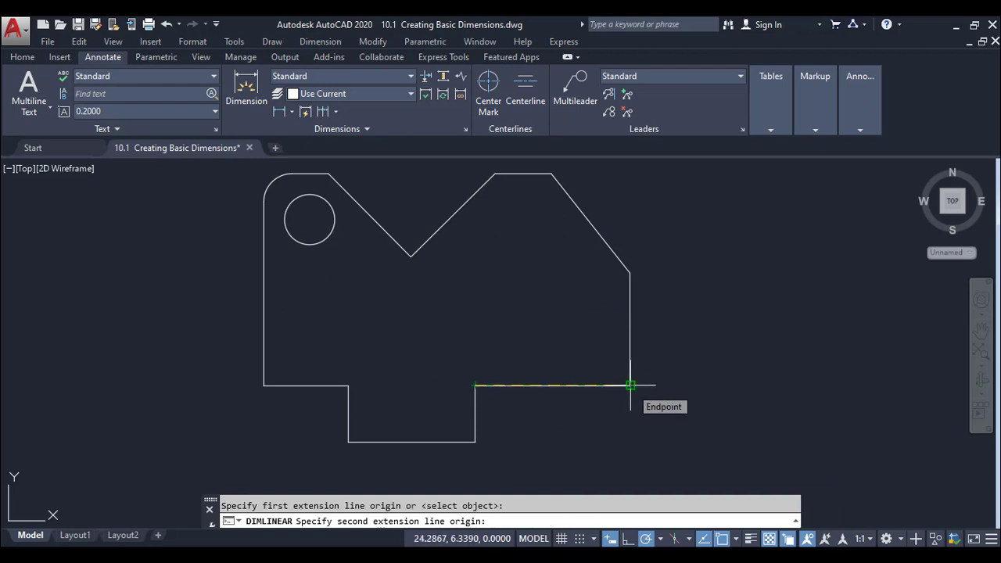
click(630, 385)
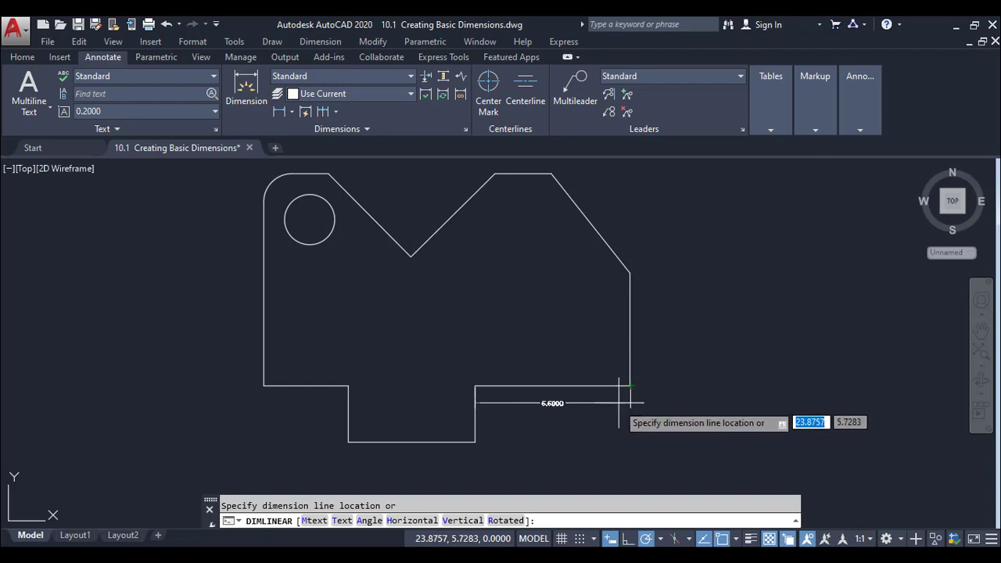
click(626, 404)
click(580, 405)
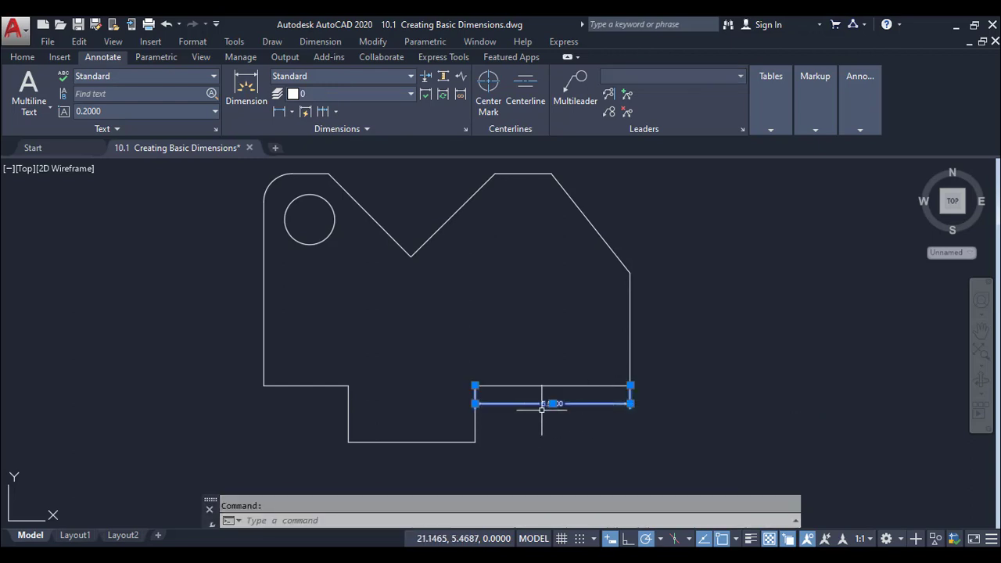
scroll(541, 403, up, 2)
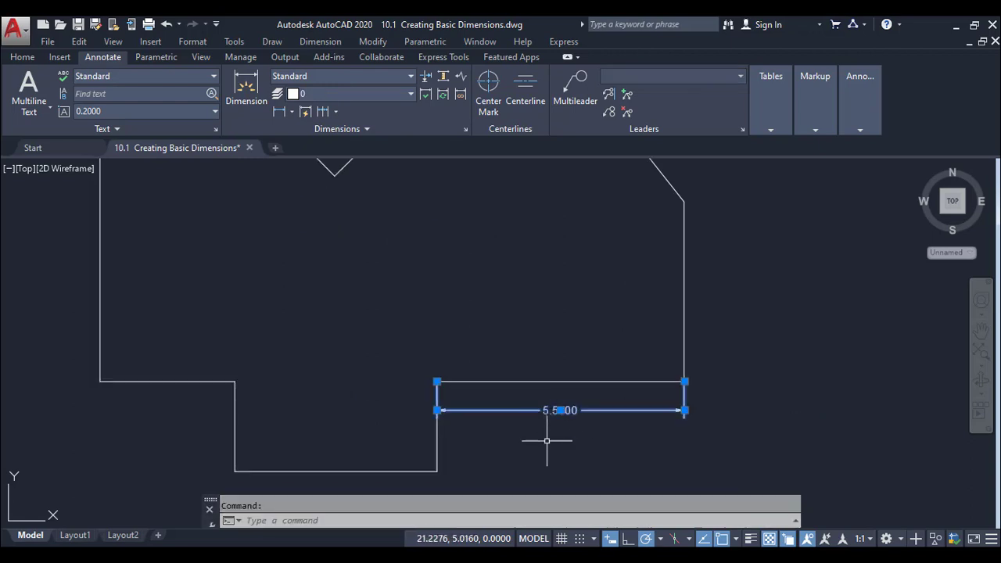
key(Escape)
- Add a linear dimension outside the profile's left vertical edge, using the select object option to pick the whole edge
middle_drag(180, 329, 398, 277)
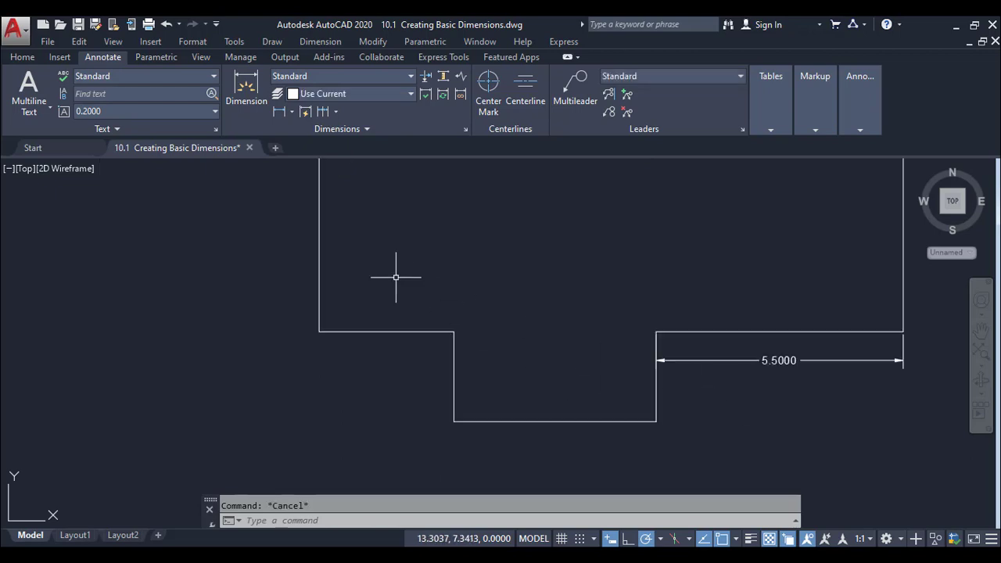
middle_drag(304, 228, 335, 332)
scroll(327, 312, down, 2)
click(282, 112)
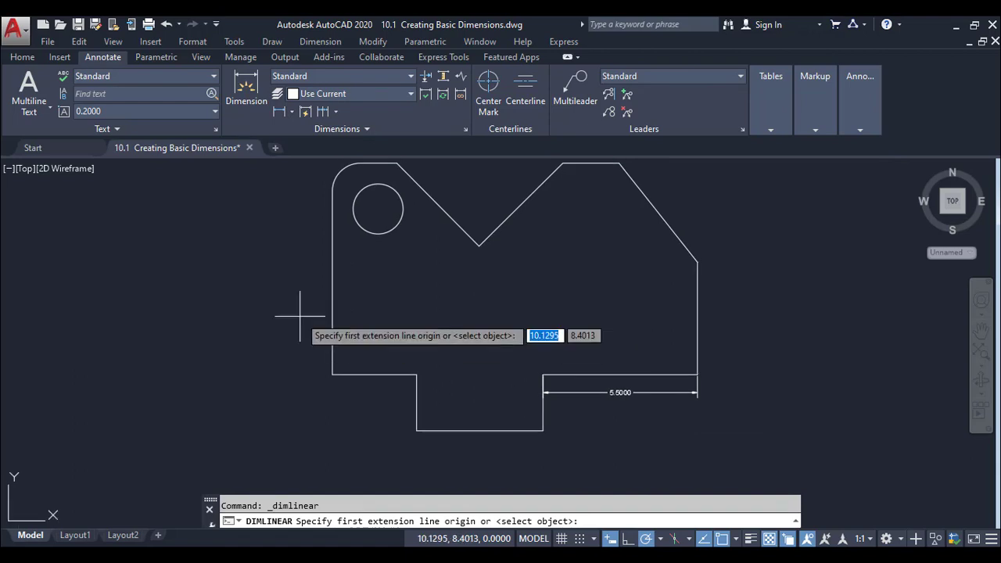
key(Return)
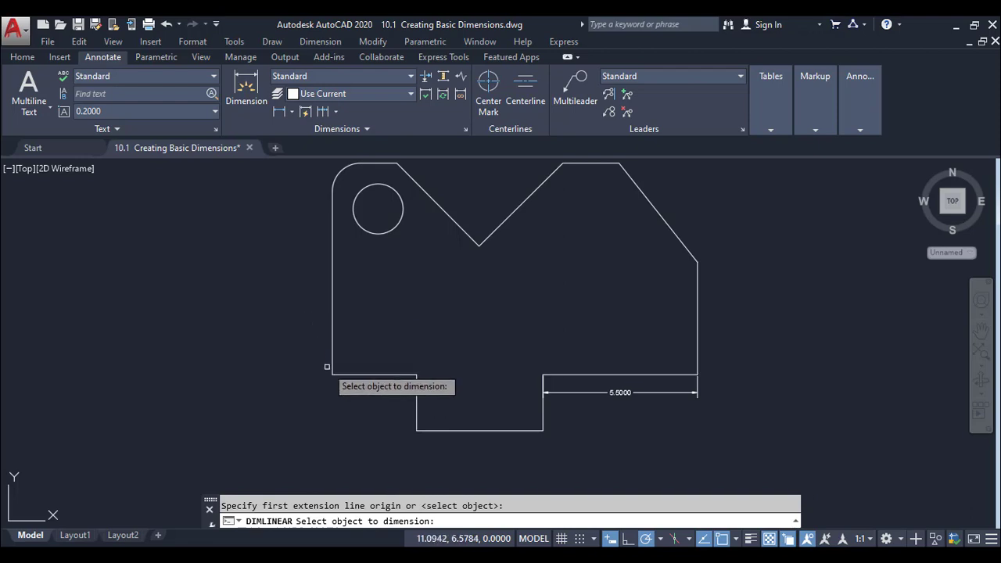
click(333, 311)
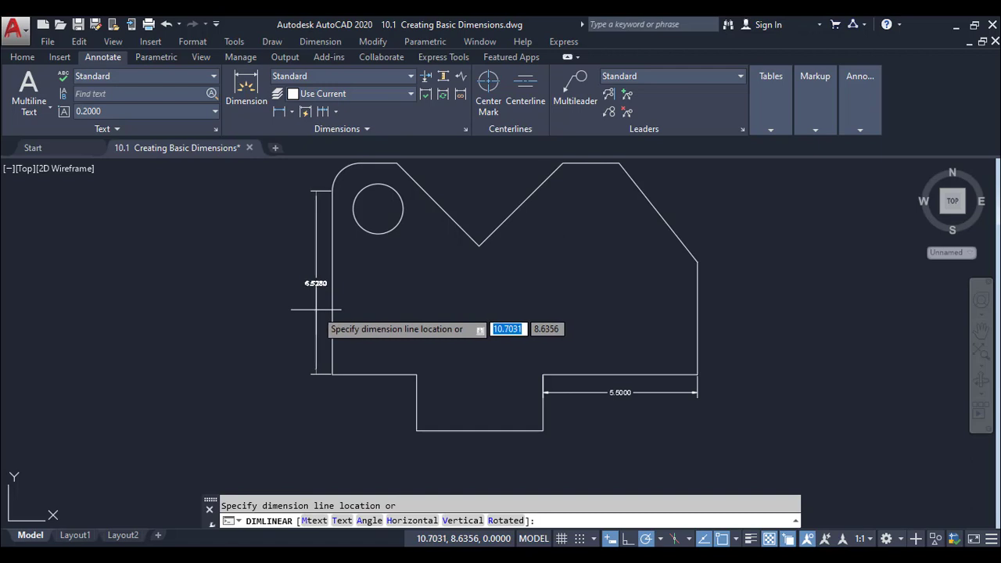
click(309, 309)
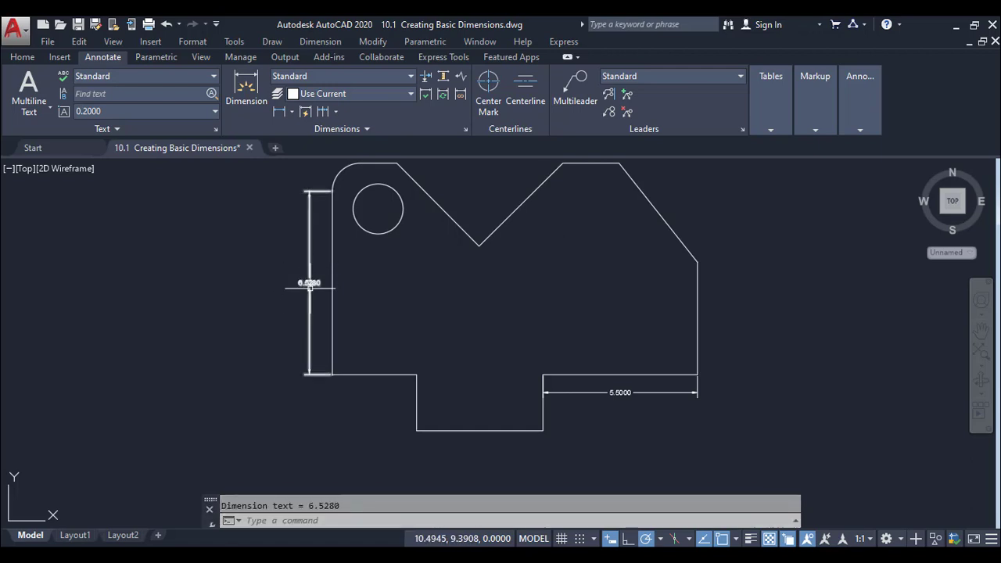
scroll(313, 274, up, 2)
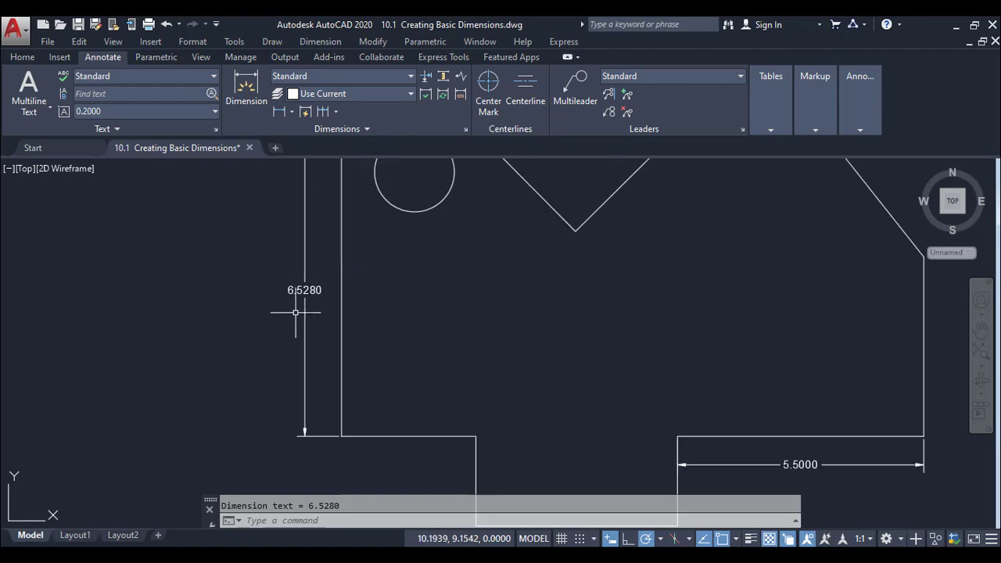
scroll(227, 275, down, 2)
- Add an aligned dimension outside the sloping upper-right edge, measured from its lower endpoint to its upper endpoint
click(291, 111)
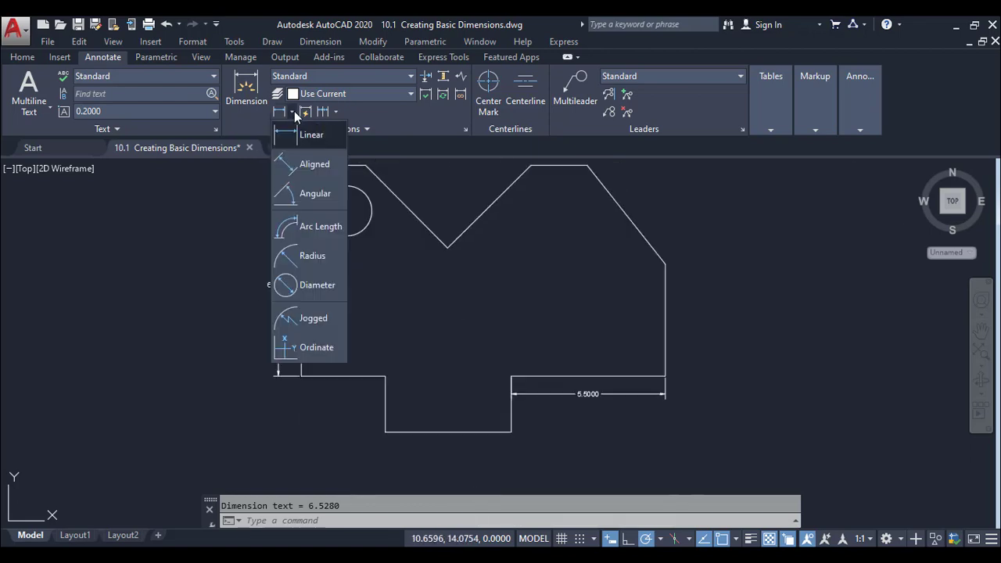
click(299, 172)
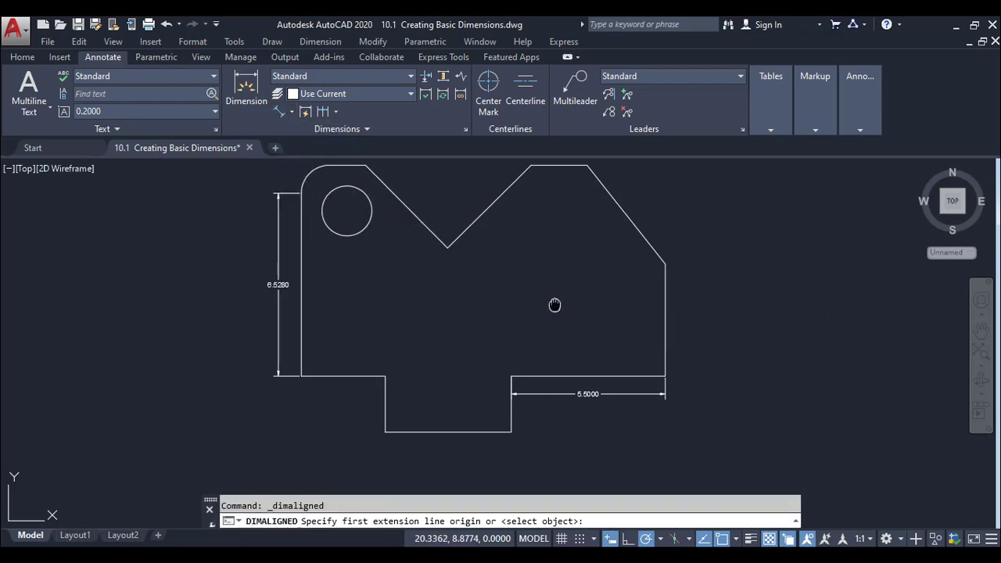
middle_drag(555, 304, 395, 378)
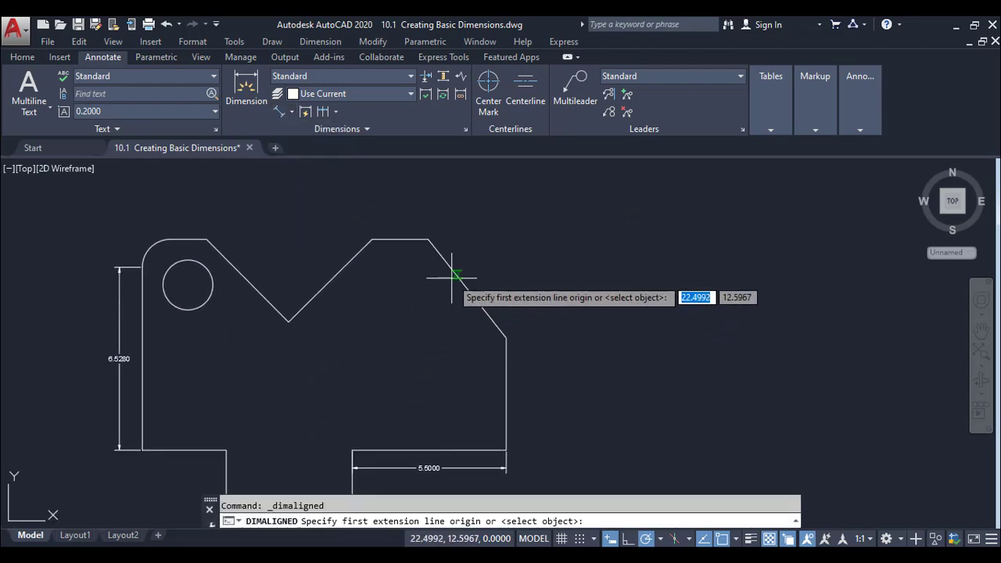
click(506, 337)
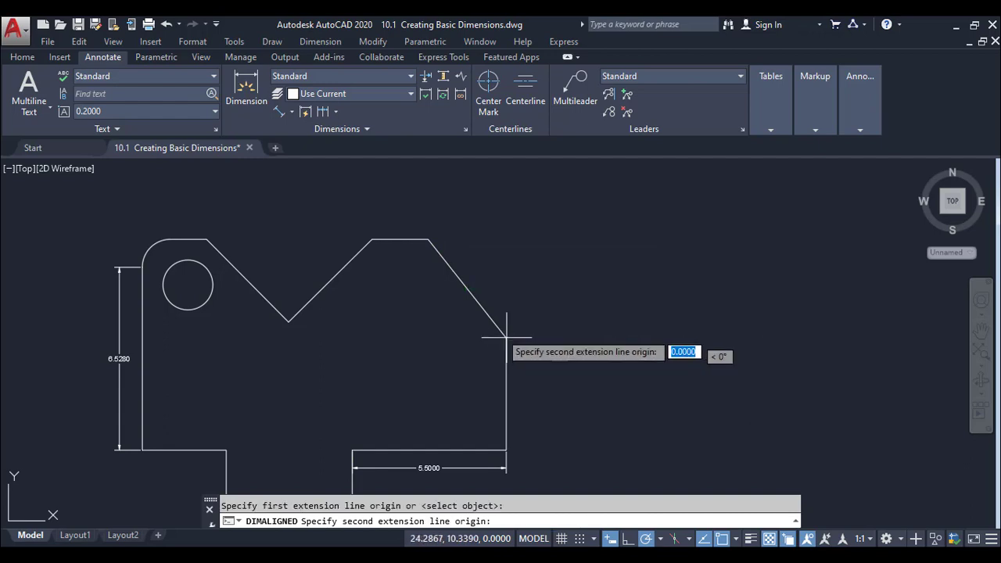
click(429, 237)
click(454, 237)
middle_drag(375, 356, 444, 334)
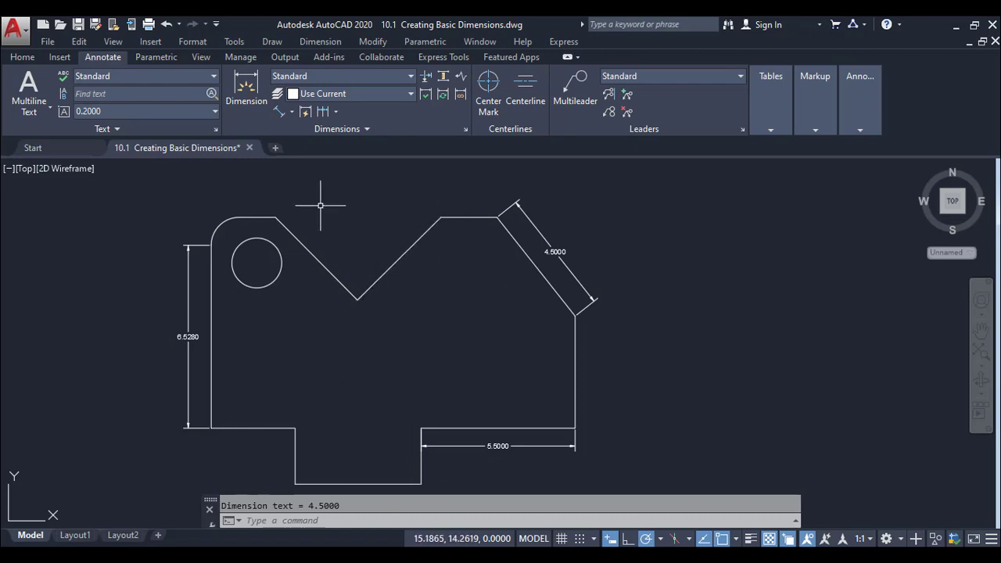
- Add an aligned dimension along the right flank of the V-notch, from the notch vertex to the flank's upper endpoint
click(281, 111)
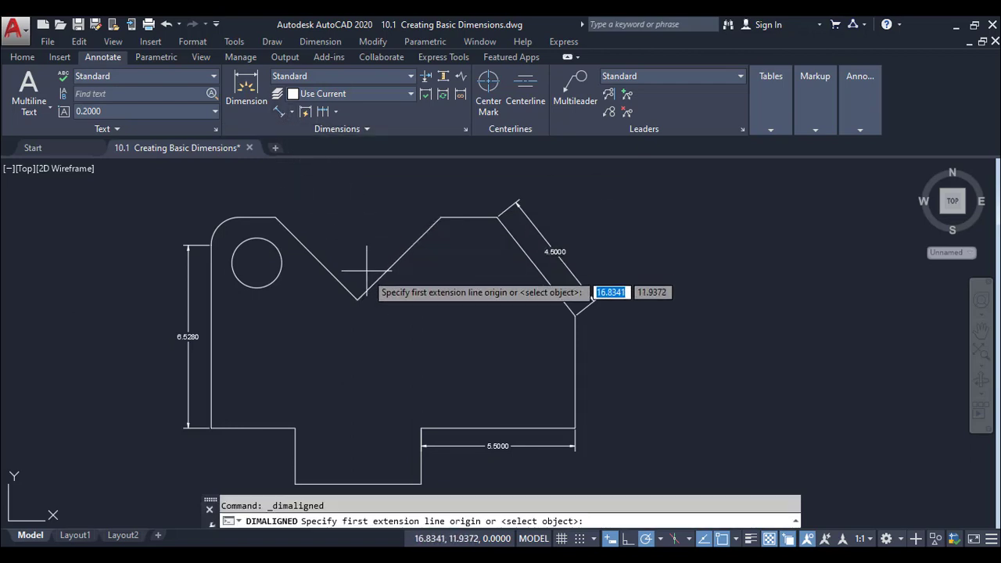
click(358, 298)
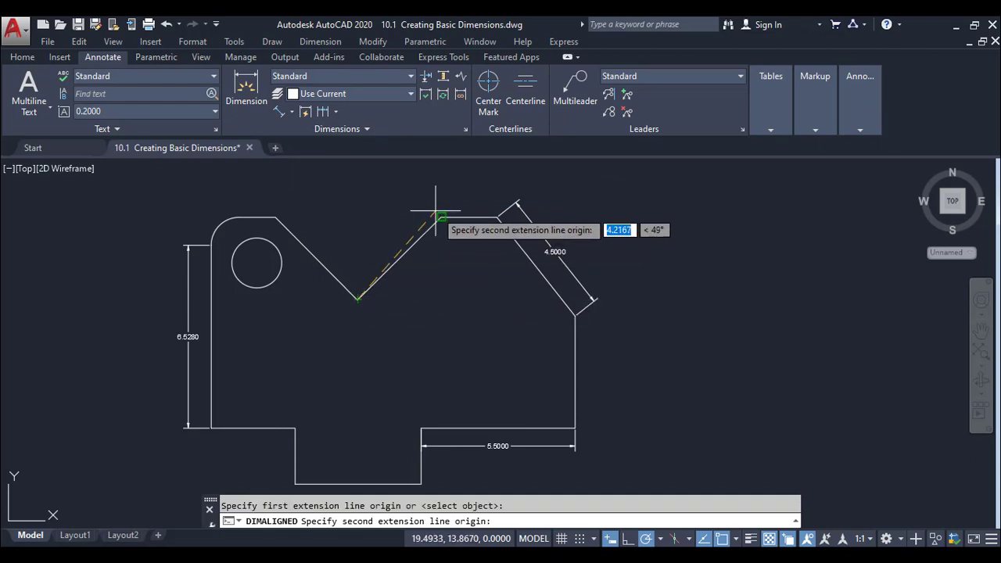
click(442, 216)
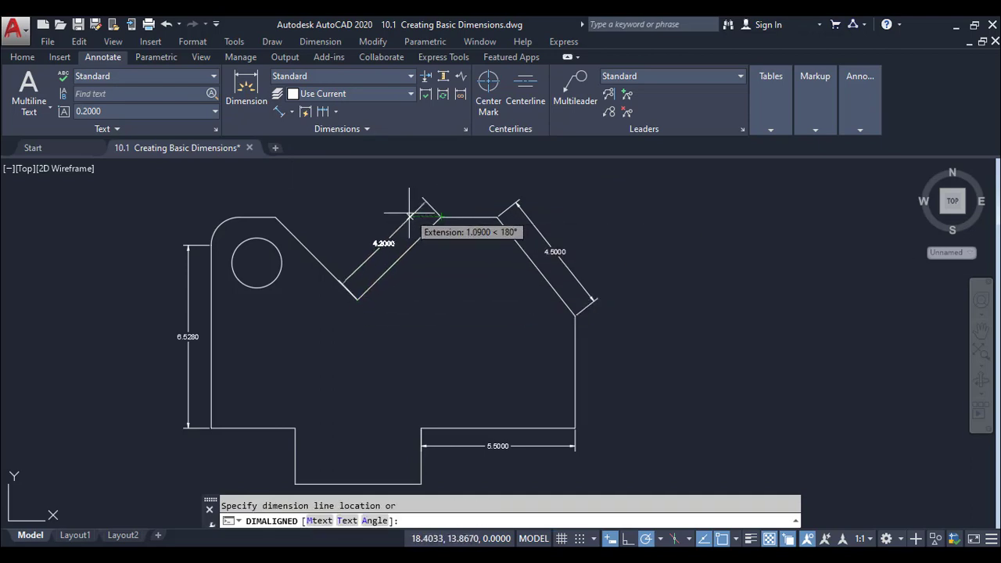
click(408, 213)
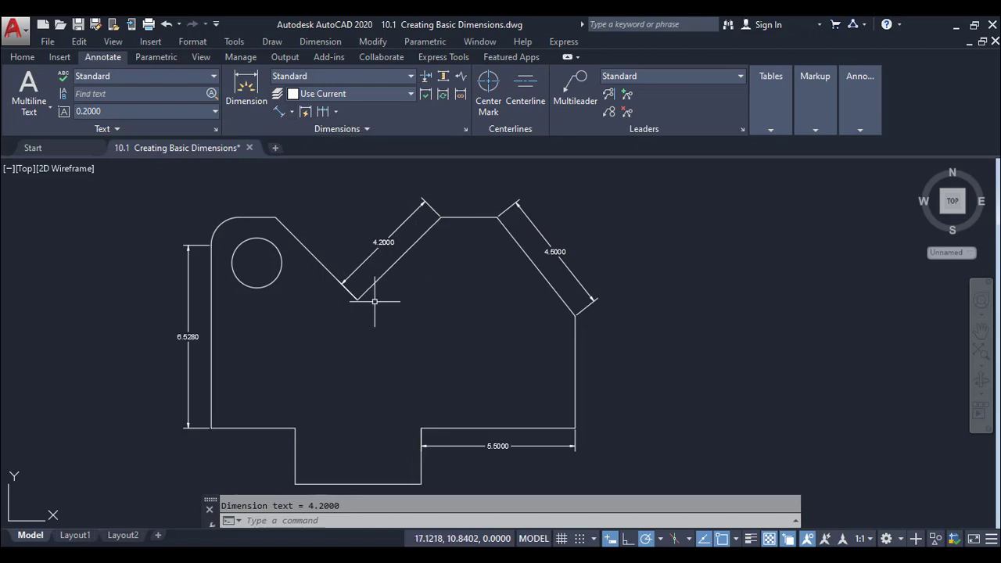
- Add a horizontal linear dimension across the V-notch's right flank, placing the dimension line just below the notch vertex
click(292, 112)
click(294, 136)
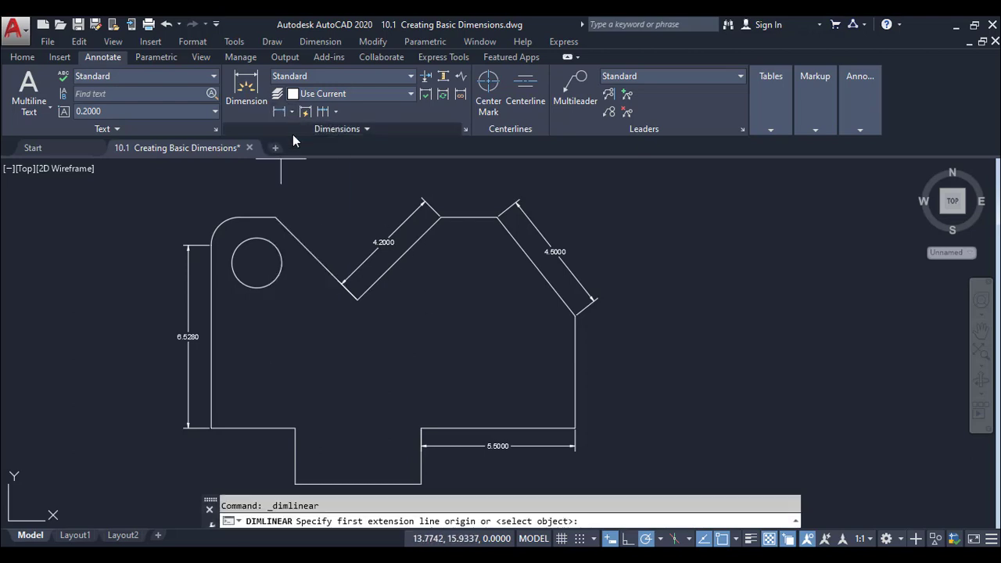
click(357, 298)
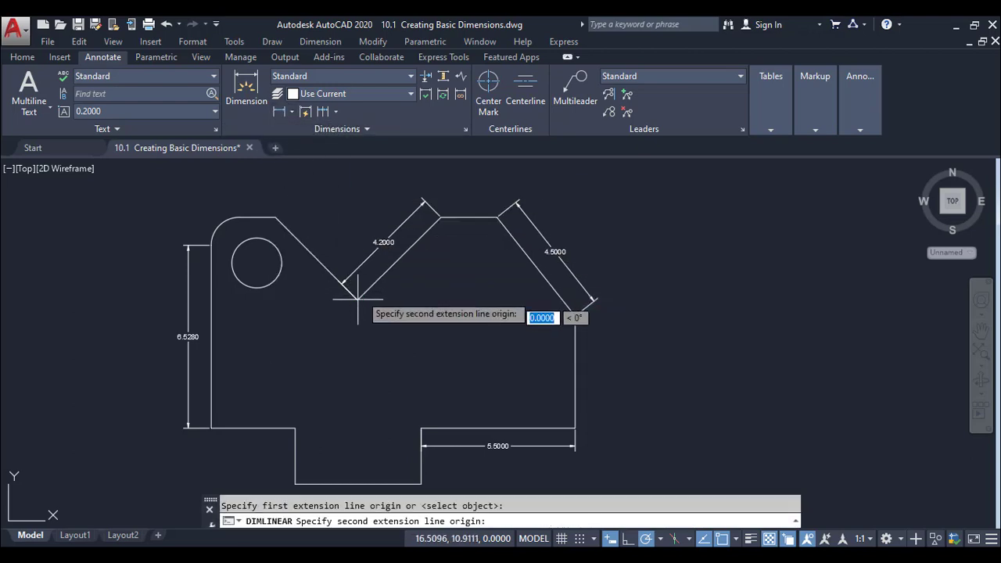
click(441, 218)
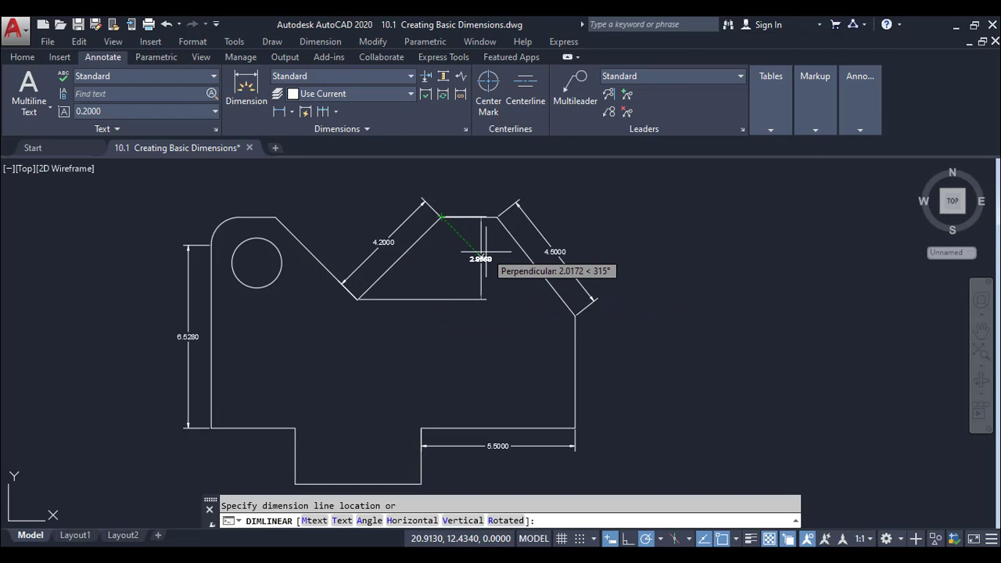
click(412, 307)
- Add an angular dimension between the sloping upper-right edge and the right vertical edge, placing its arc inside the profile
click(292, 111)
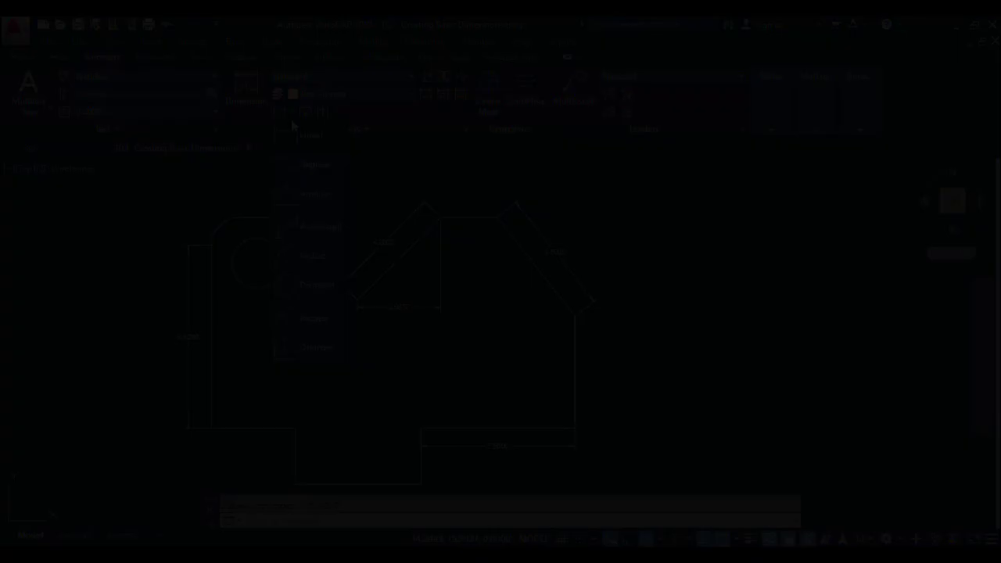
click(309, 196)
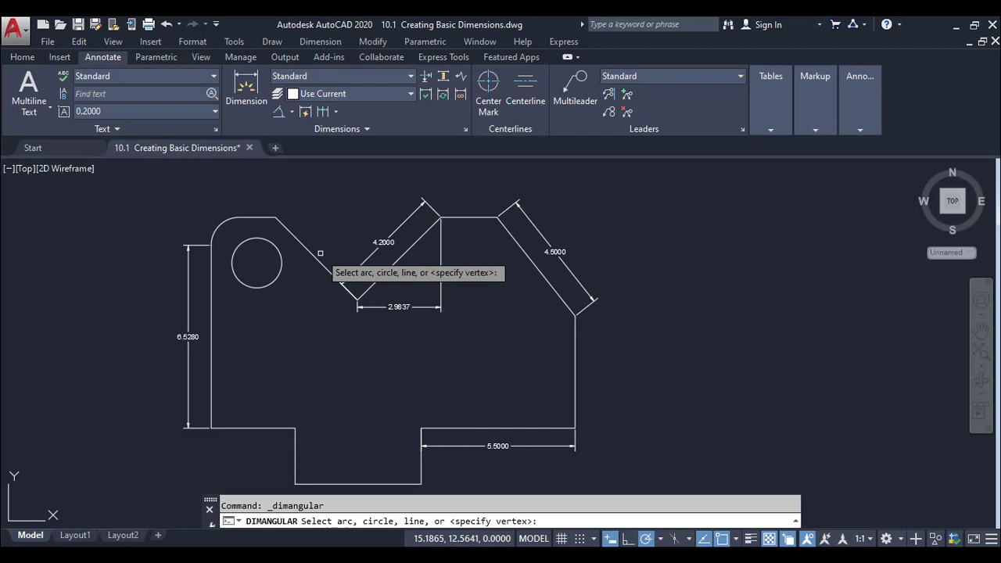
click(561, 300)
click(576, 343)
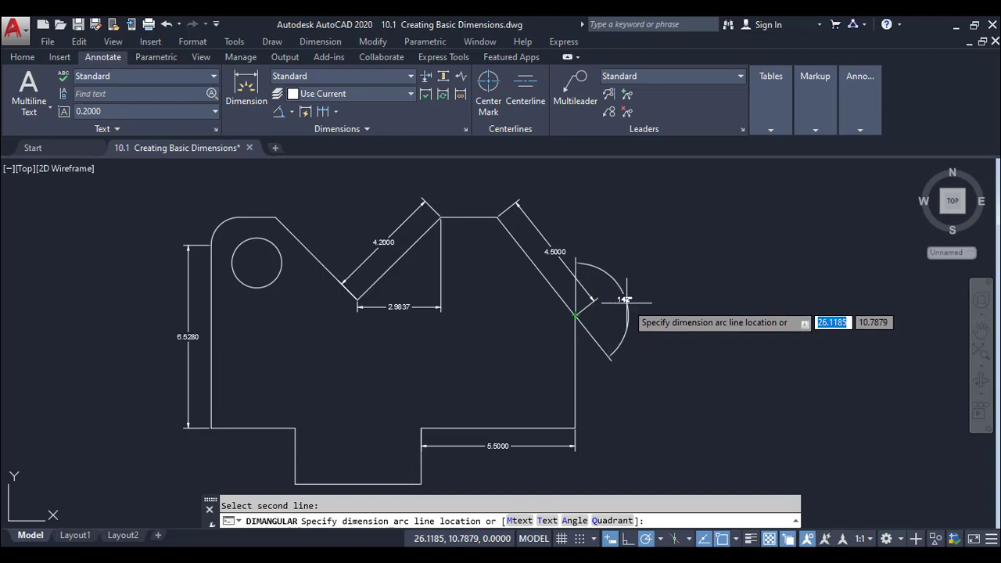
click(550, 331)
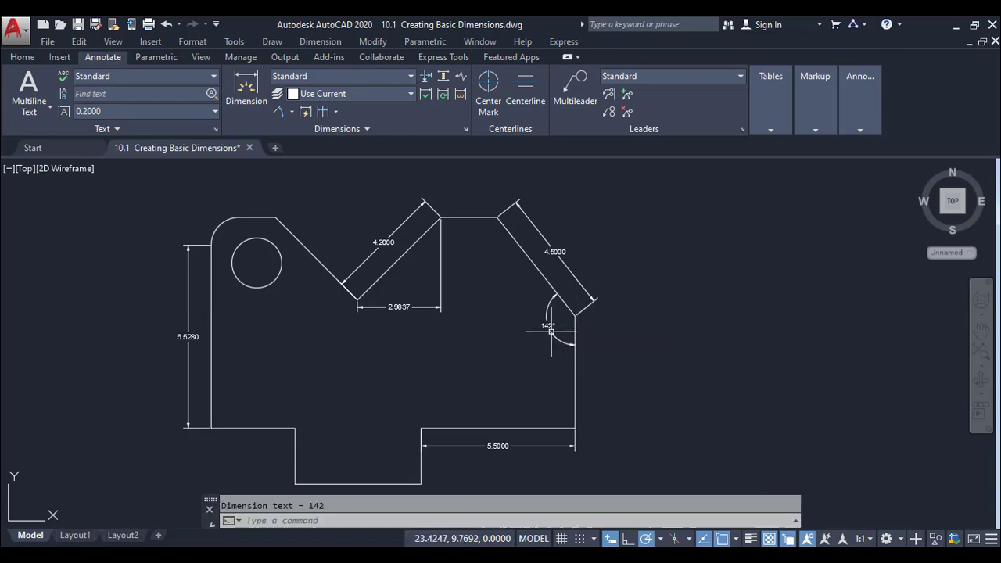
- Delete the horizontal linear dimension and the aligned dimension on the V-notch's right flank
click(399, 307)
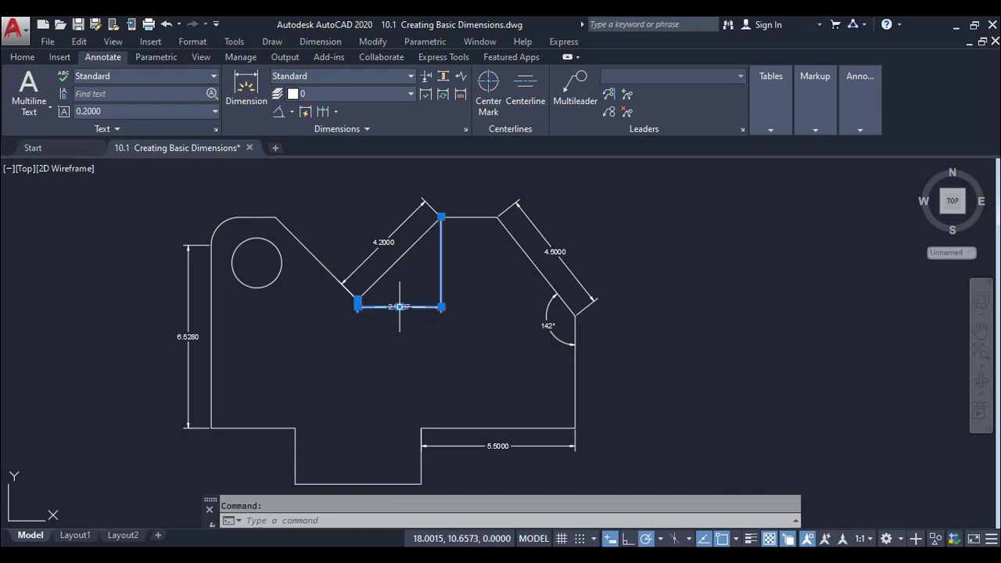
mouse_move(383, 242)
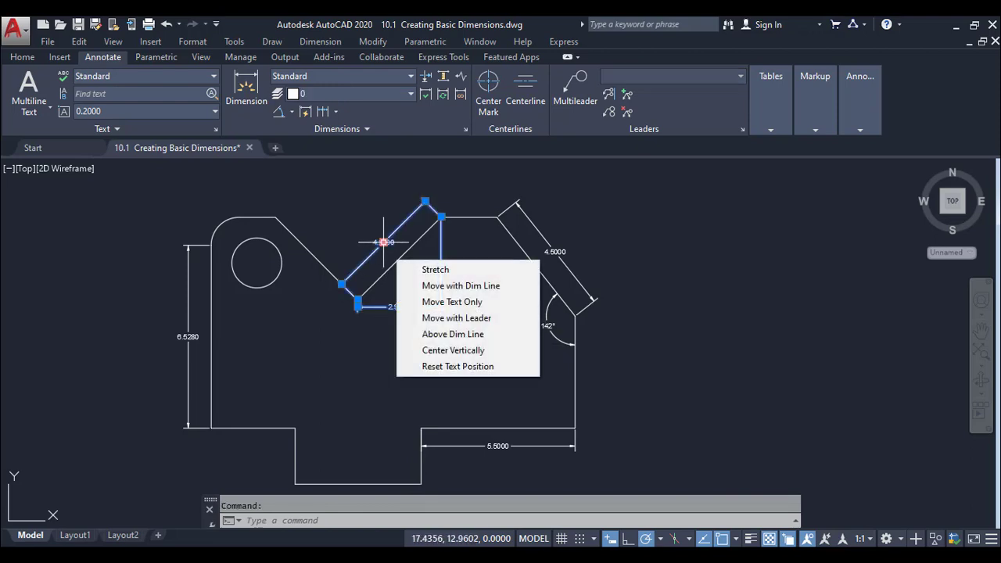
key(Delete)
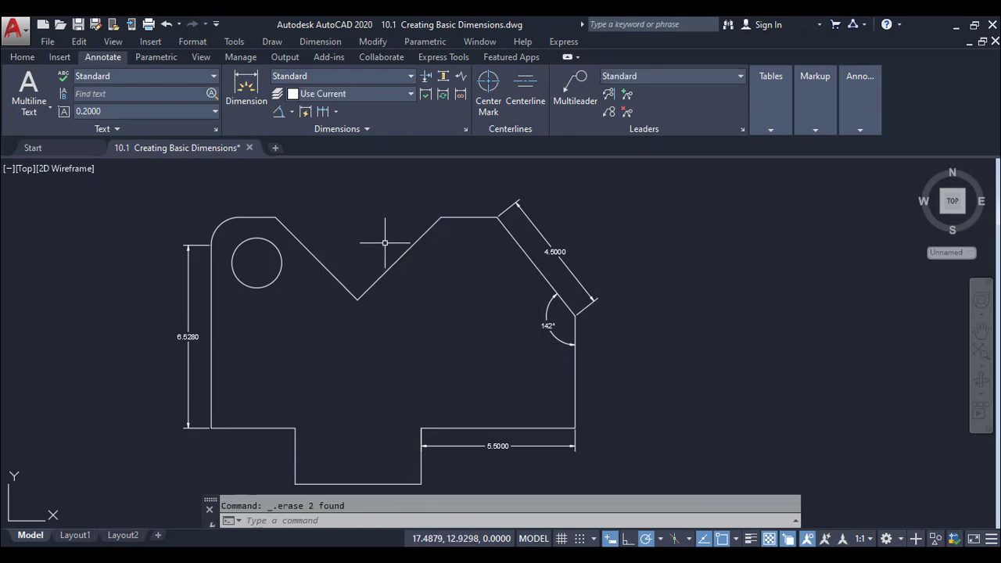
- Add an angular dimension between the two flanks of the V-notch, placing its arc in the opening above the vertex
click(280, 117)
click(345, 284)
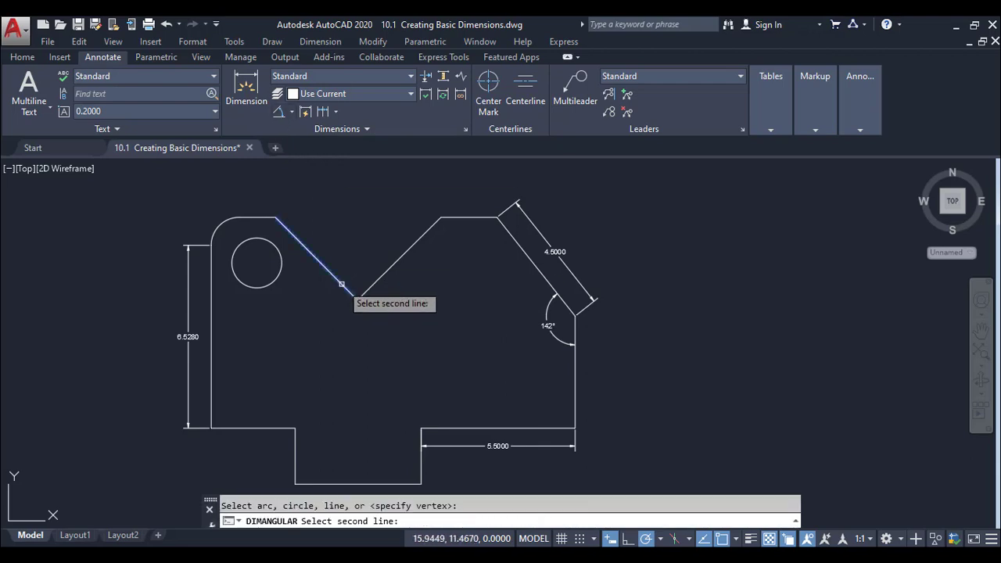
click(370, 284)
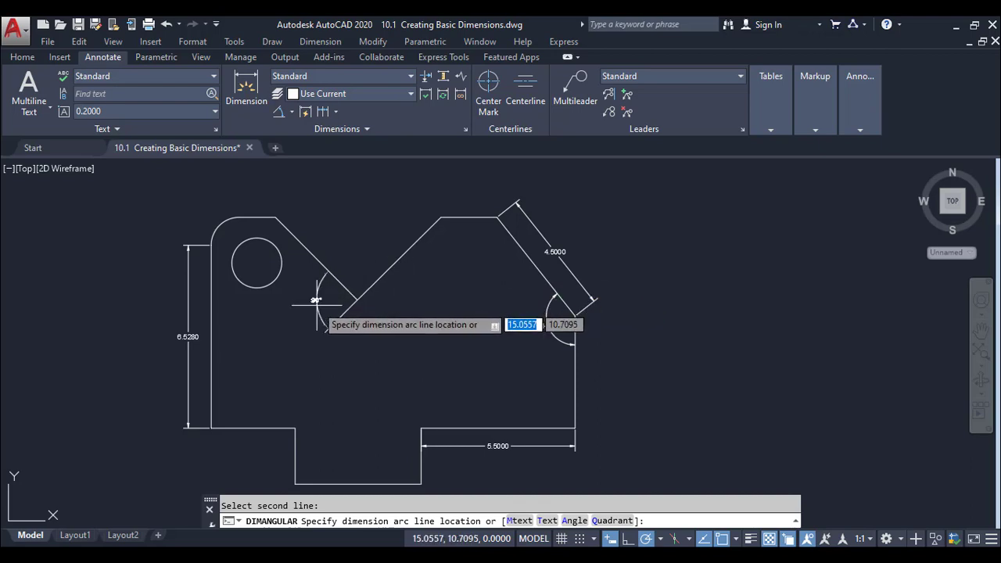
click(353, 334)
middle_drag(348, 323, 385, 296)
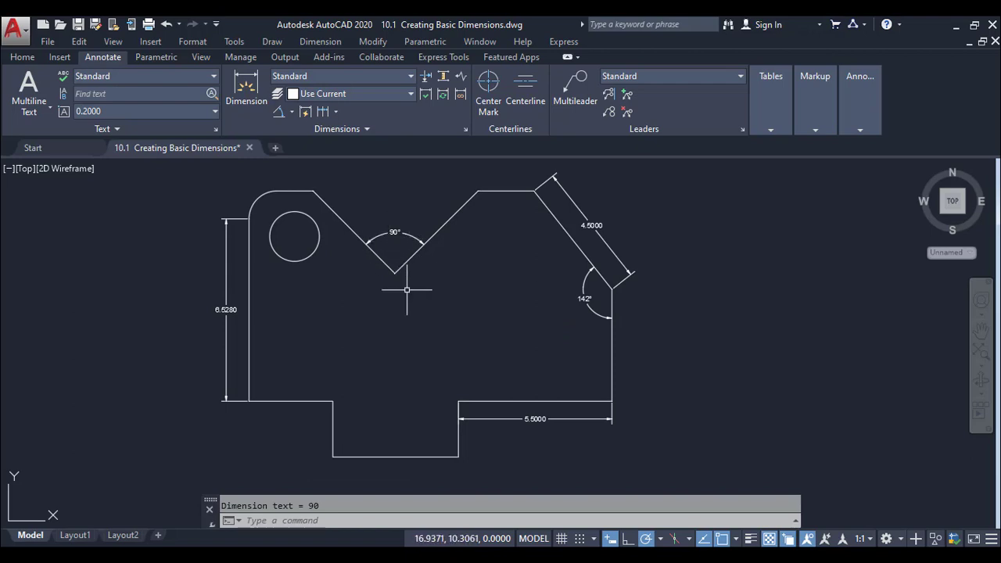
- Add an arc length dimension to the rounded upper-left corner, placing its dimension arc just outside the profile
click(290, 111)
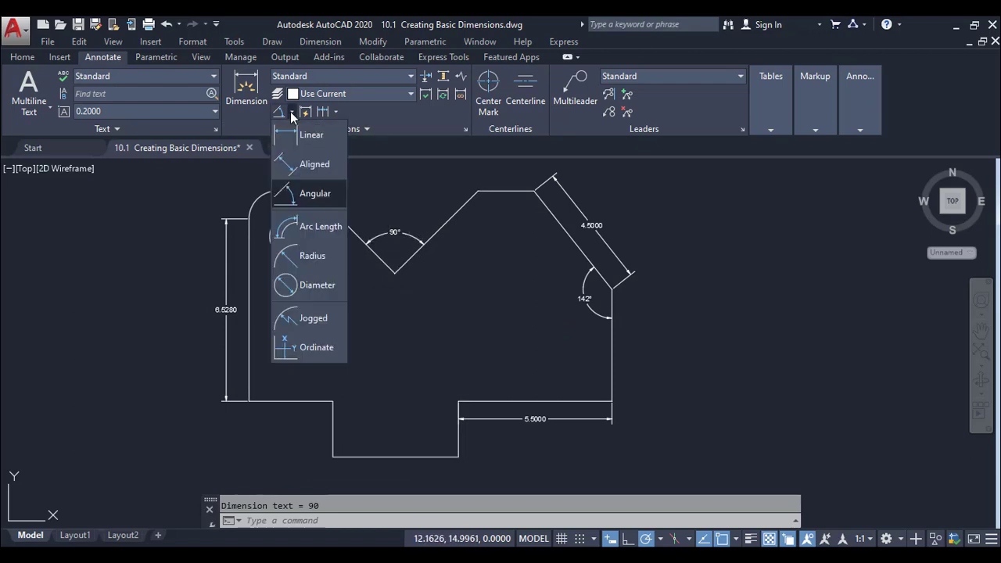
click(313, 227)
mouse_move(231, 195)
middle_down()
mouse_move(306, 249)
mouse_move(337, 258)
middle_up()
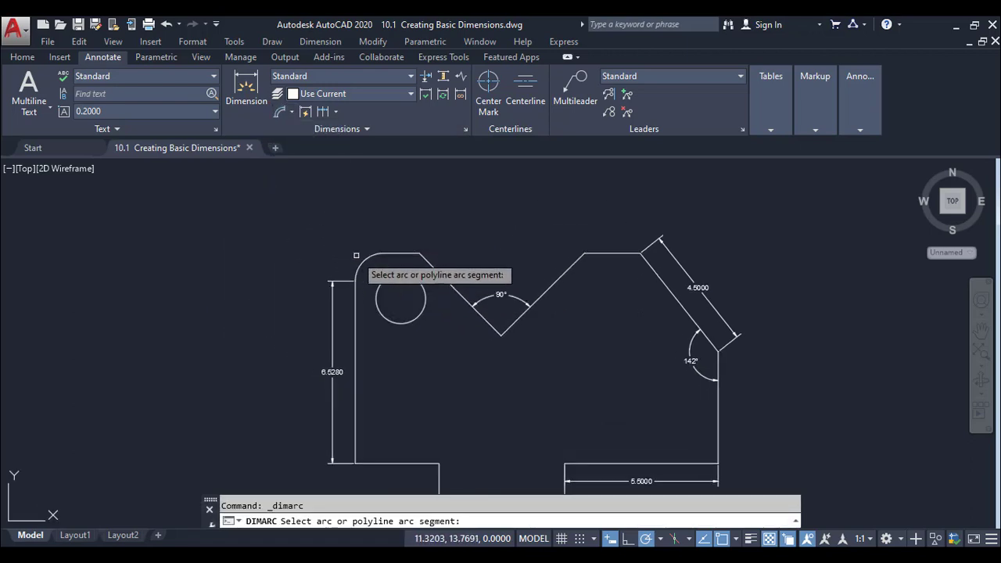
scroll(367, 279, up, 2)
click(362, 247)
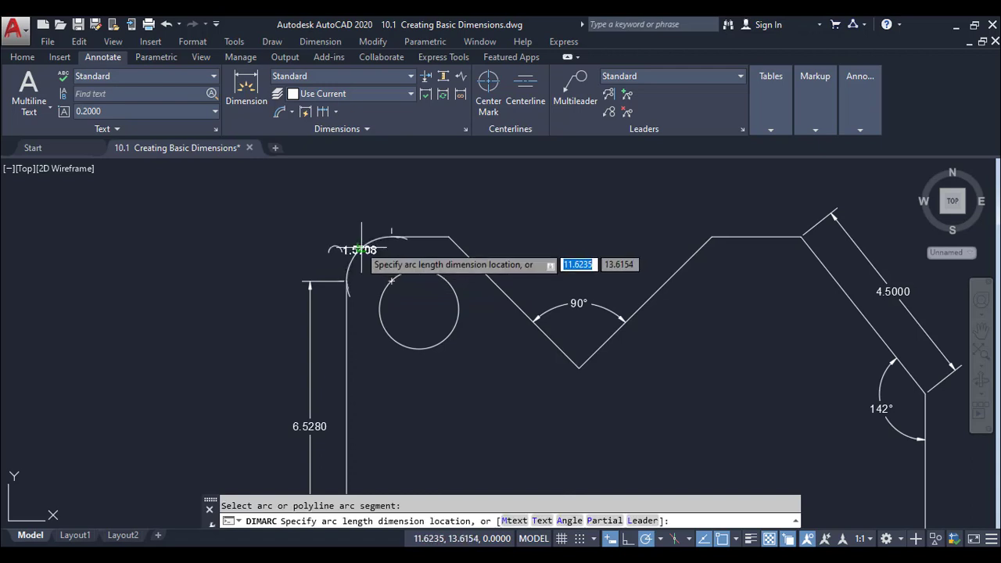
middle_drag(341, 232, 323, 239)
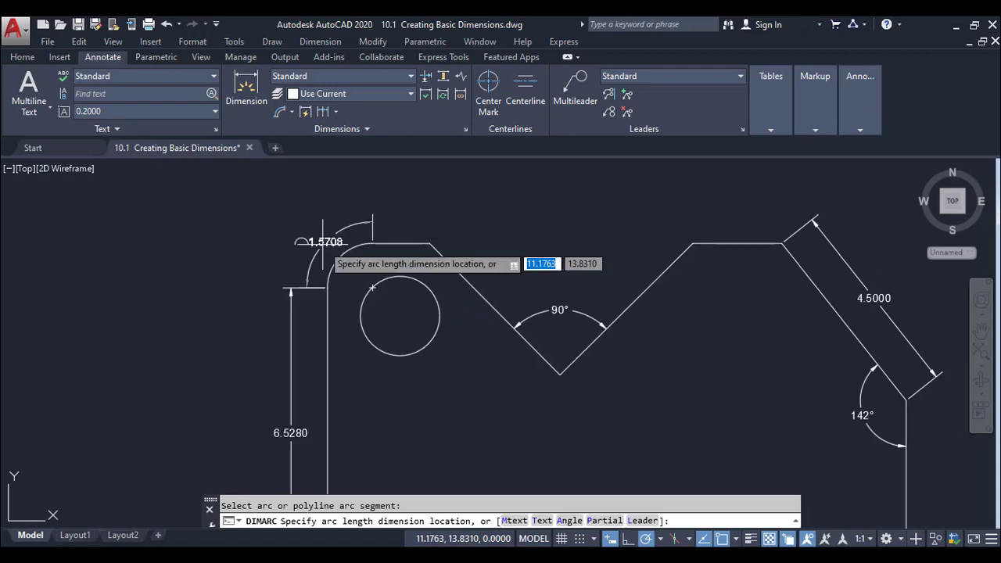
click(341, 244)
scroll(332, 266, up, 2)
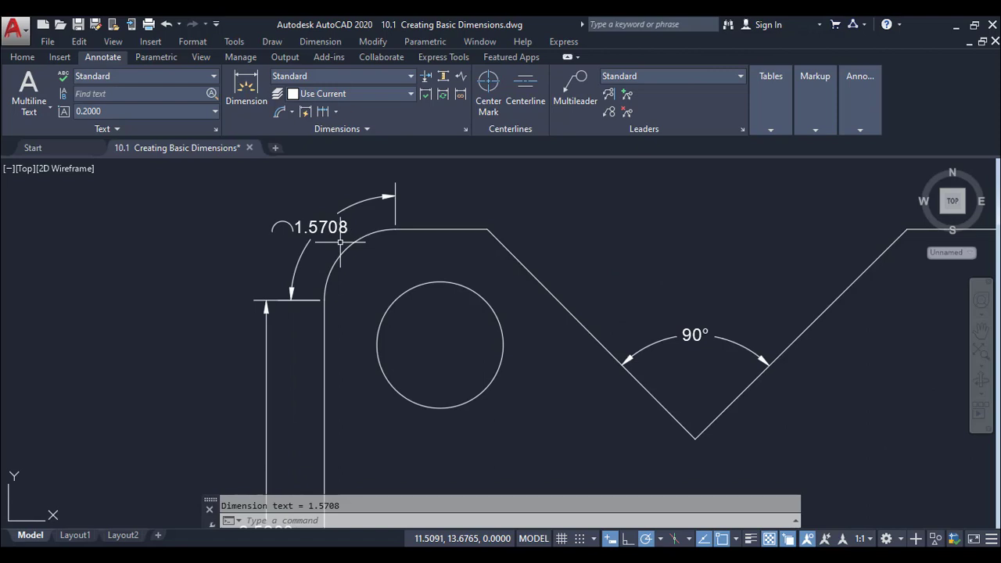
- Add a radius dimension to the rounded upper-left corner, placing its text outside the profile above the arc
click(291, 112)
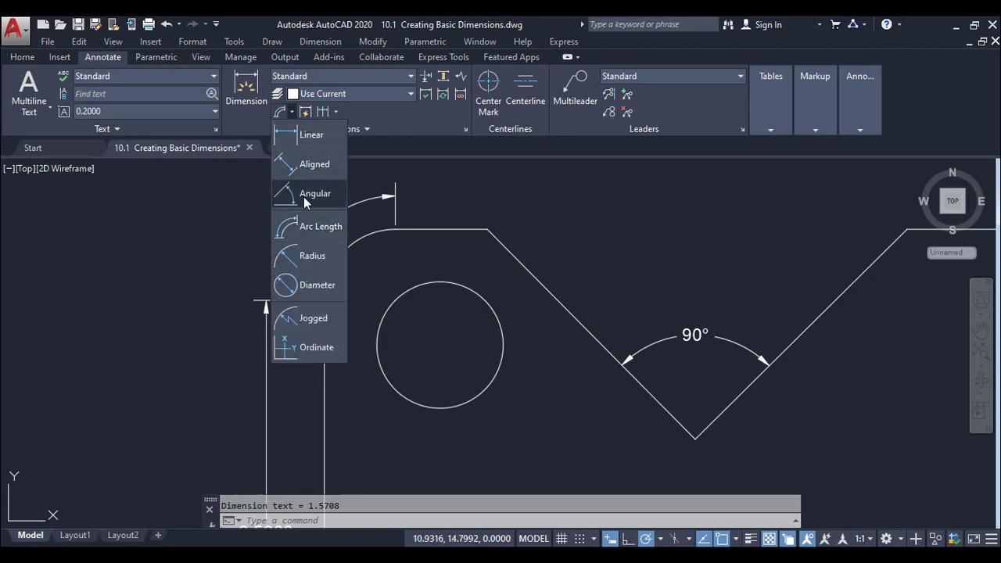
click(317, 257)
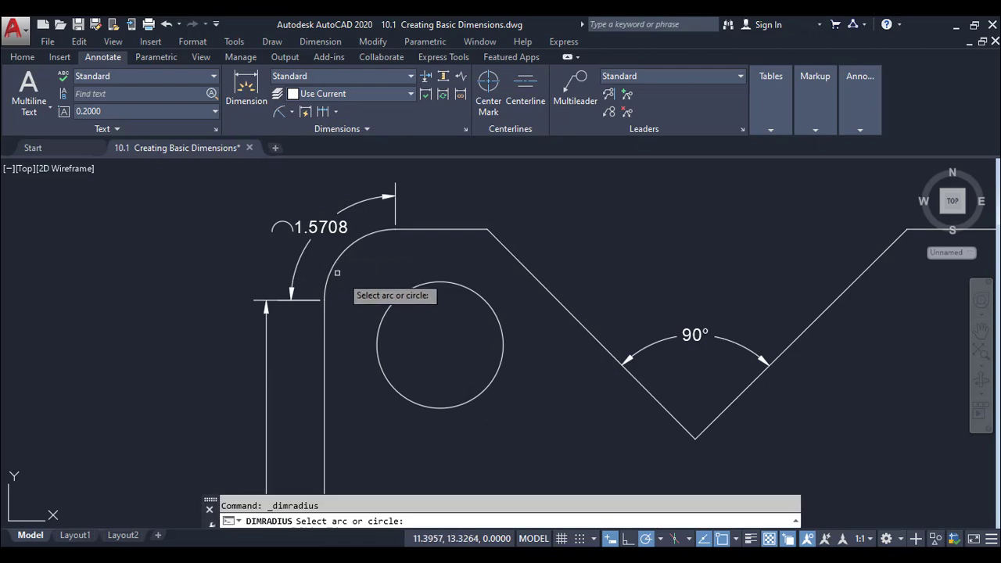
click(344, 247)
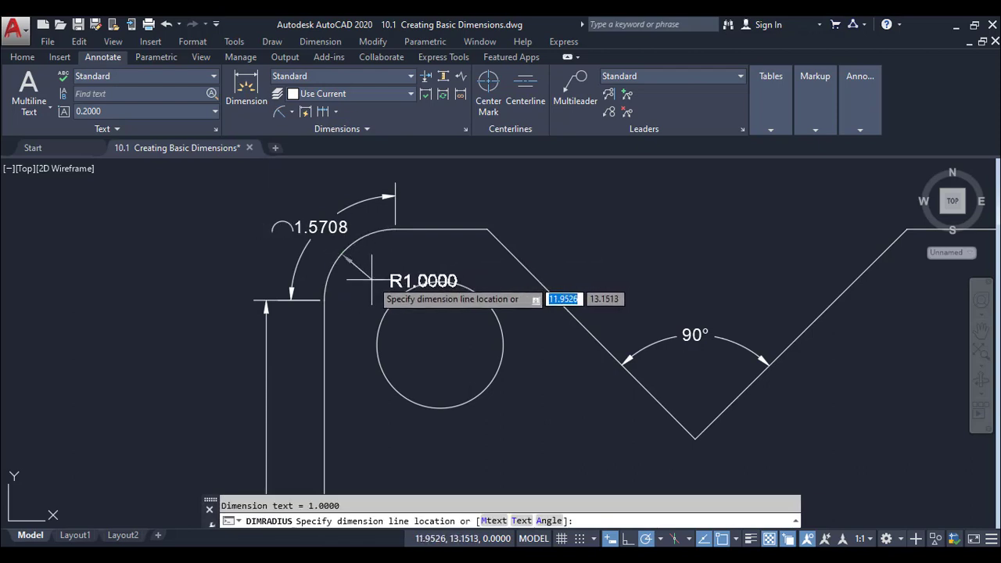
click(317, 190)
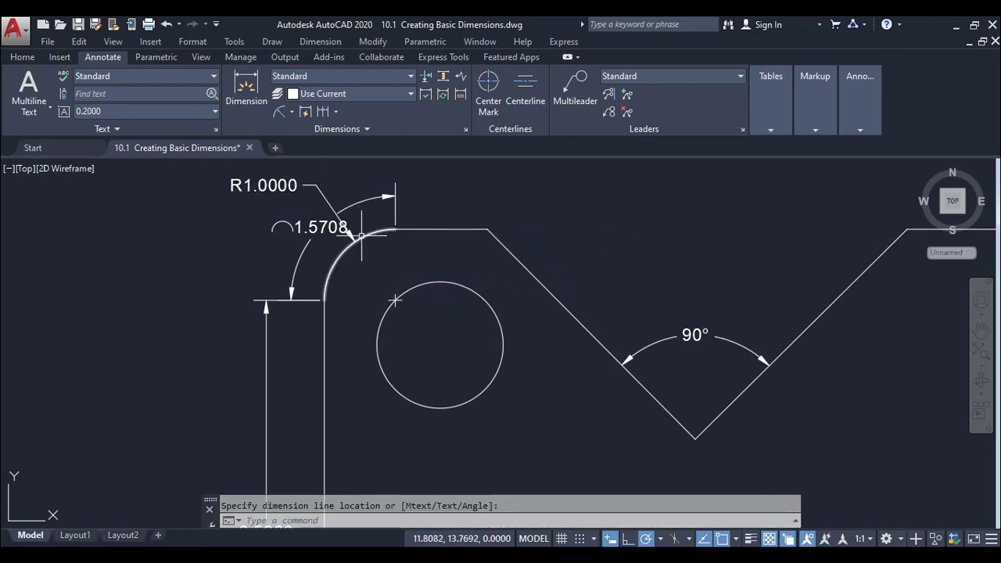
- Add a radius dimension to the circle, placing its text outside the circle to the lower right
click(280, 112)
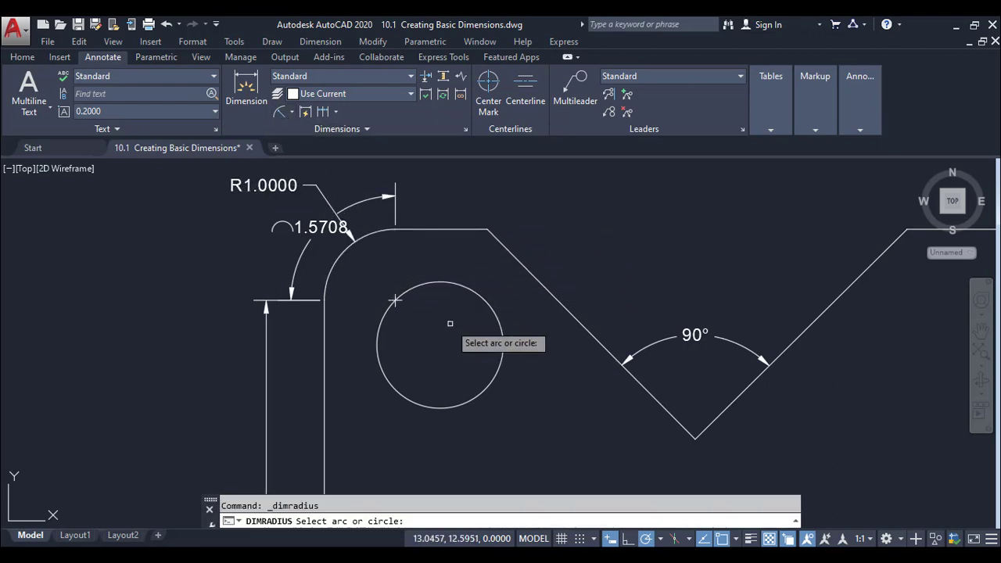
click(489, 376)
click(524, 427)
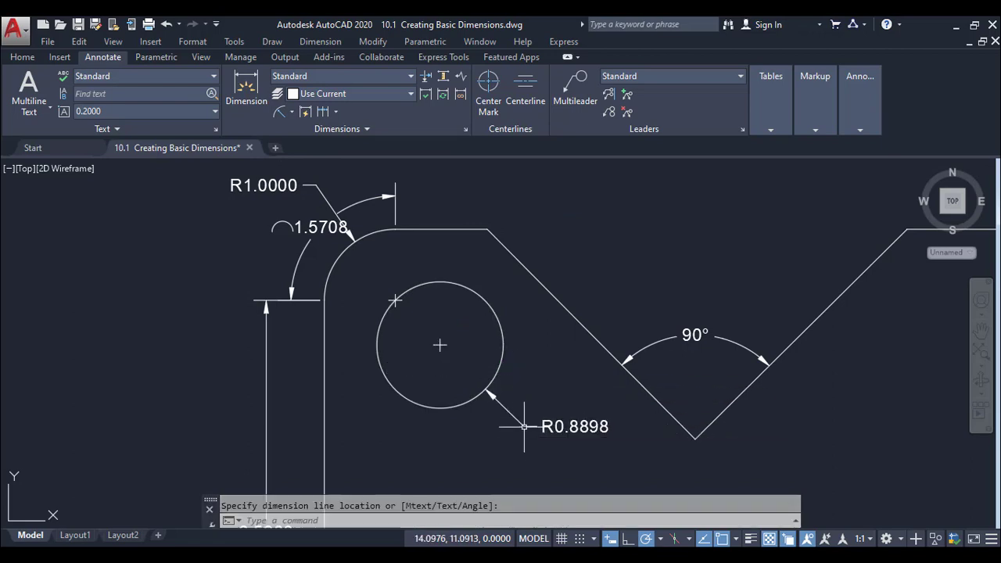
mouse_move(521, 445)
middle_down()
mouse_move(512, 402)
mouse_move(501, 455)
middle_up()
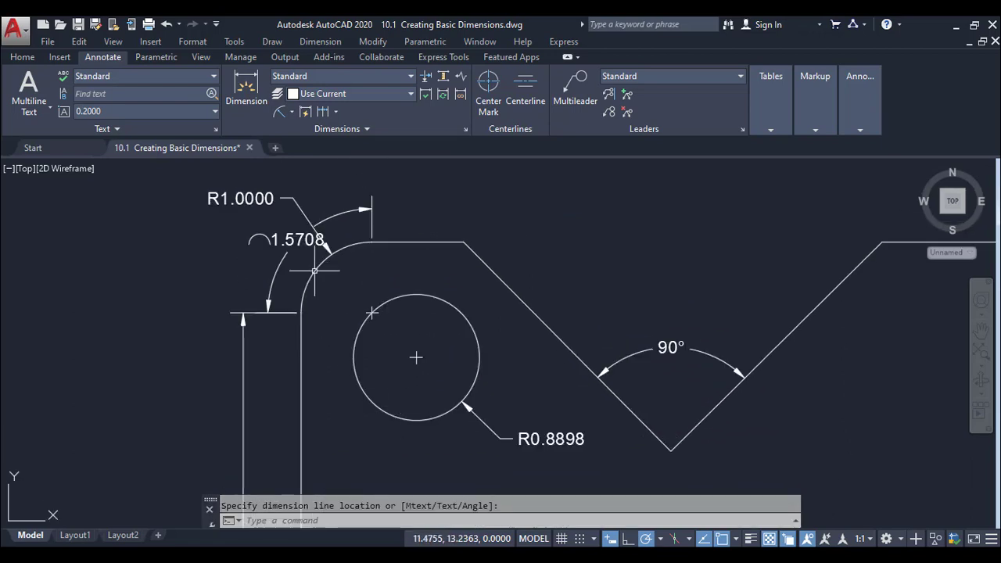
- Add a diameter dimension to the circle, placing its text to the upper right inside the V-notch opening
click(292, 112)
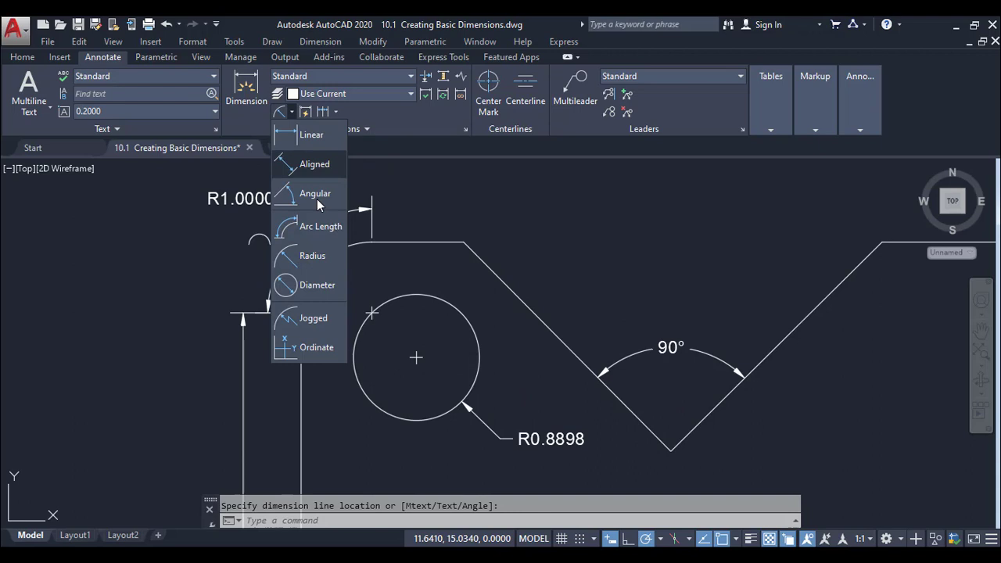
click(323, 286)
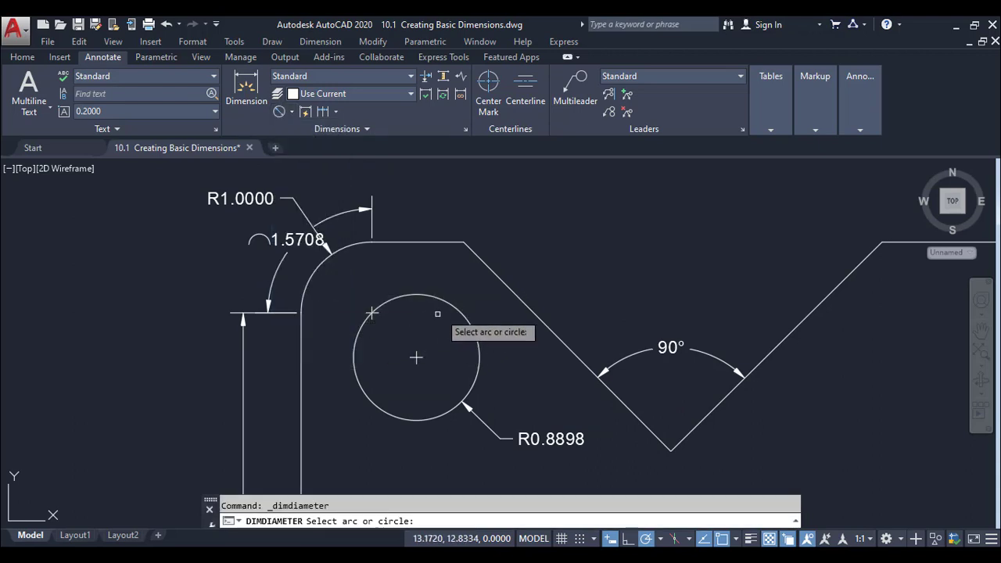
click(450, 307)
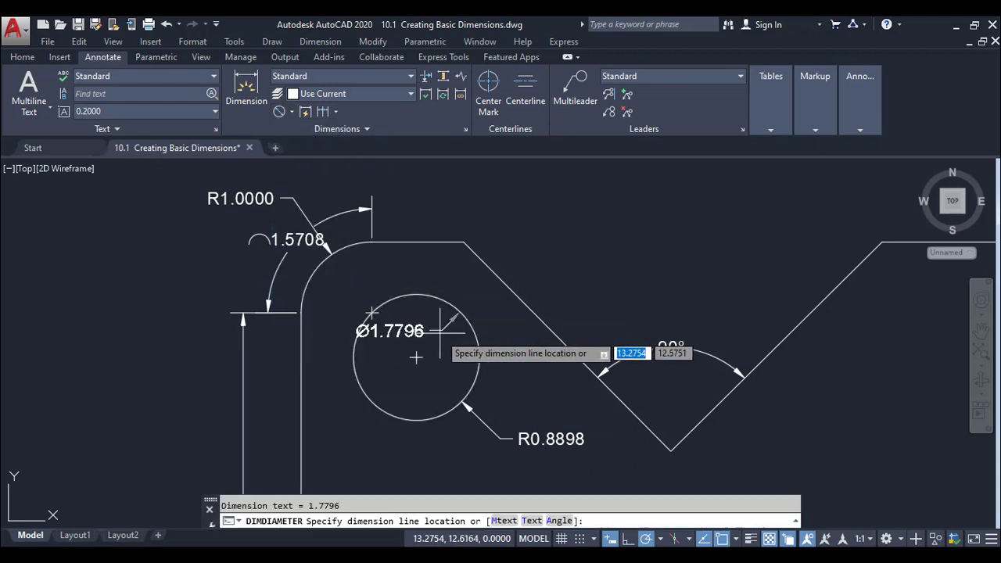
click(547, 264)
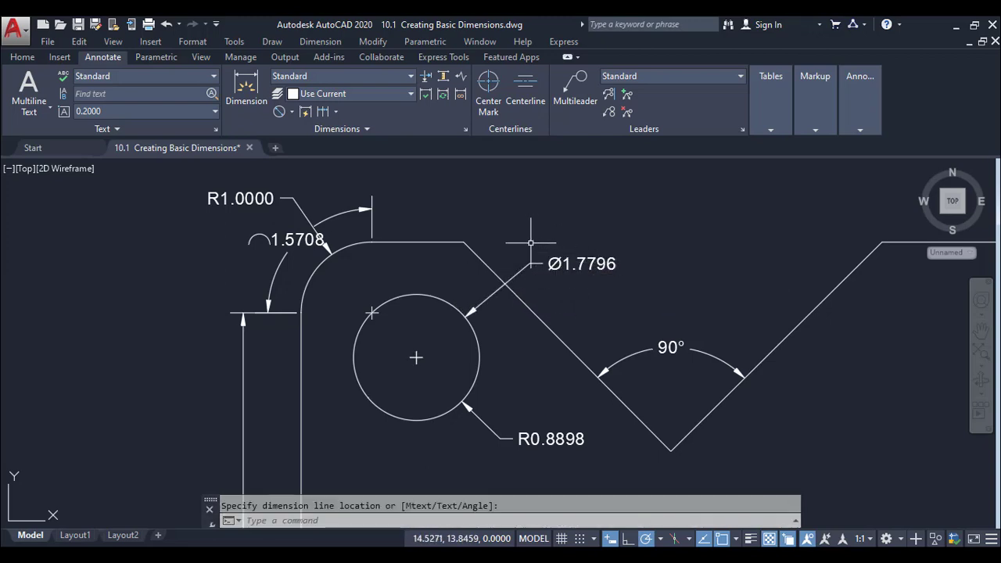
click(558, 255)
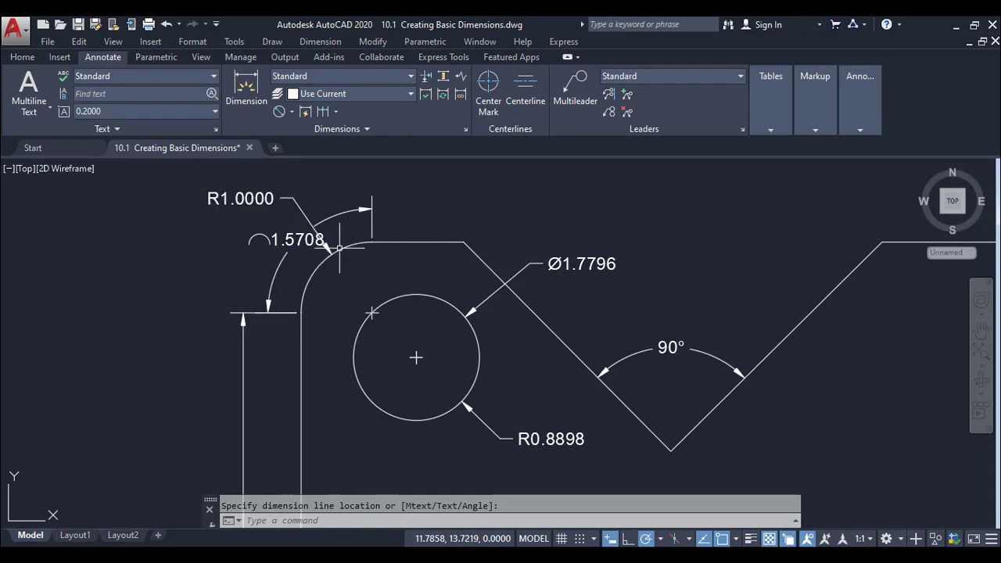
- Add a diameter dimension to the rounded upper-left corner, placing its text inside the profile above the circle
click(278, 112)
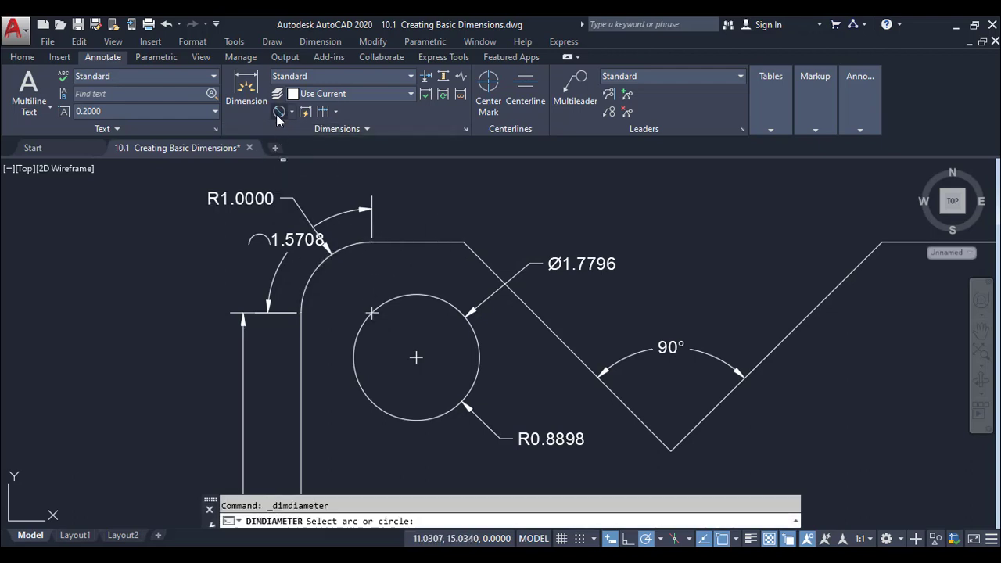
click(345, 247)
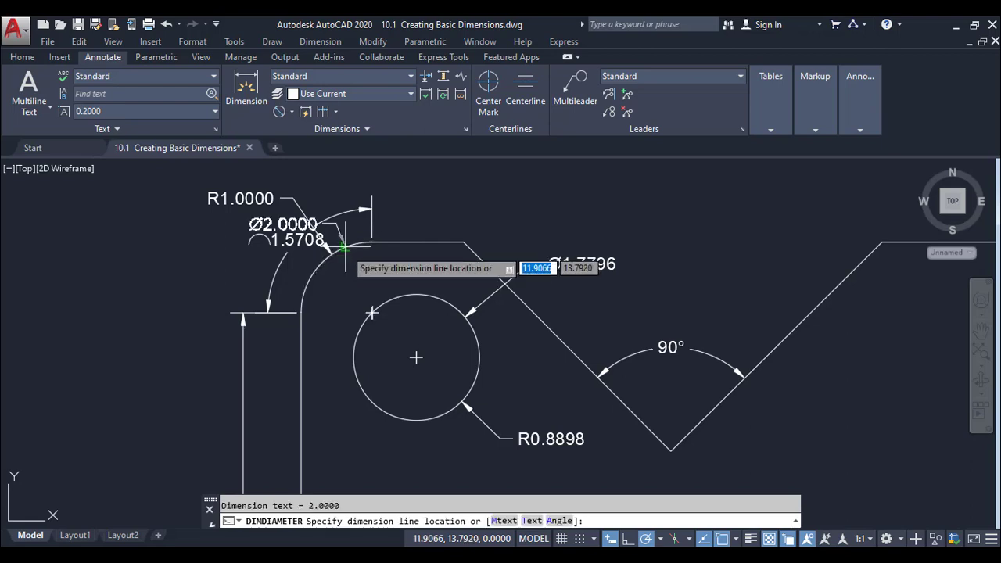
click(361, 276)
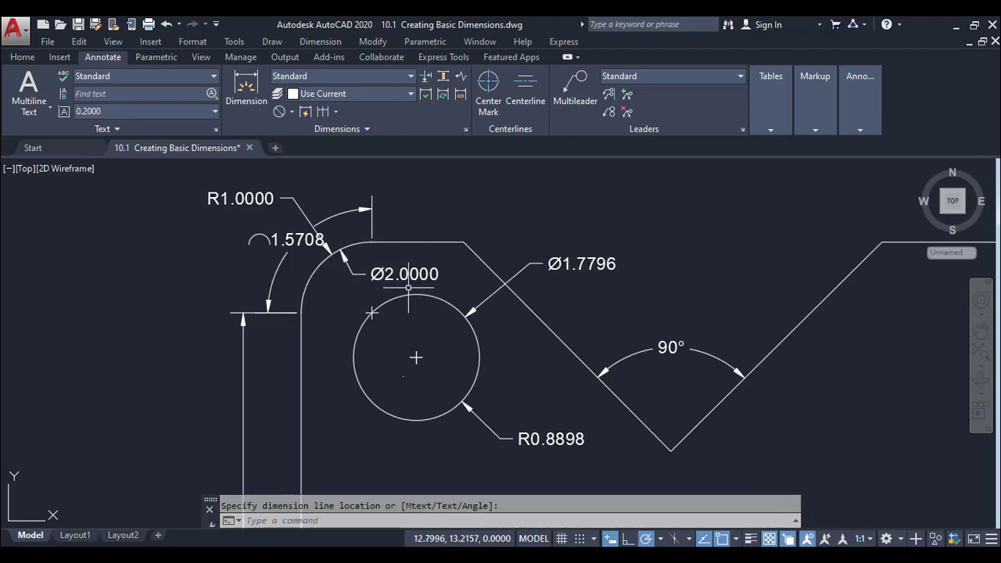
- Delete the two diameter dimensions and the arc length dimension around the circle and the rounded corner
click(438, 270)
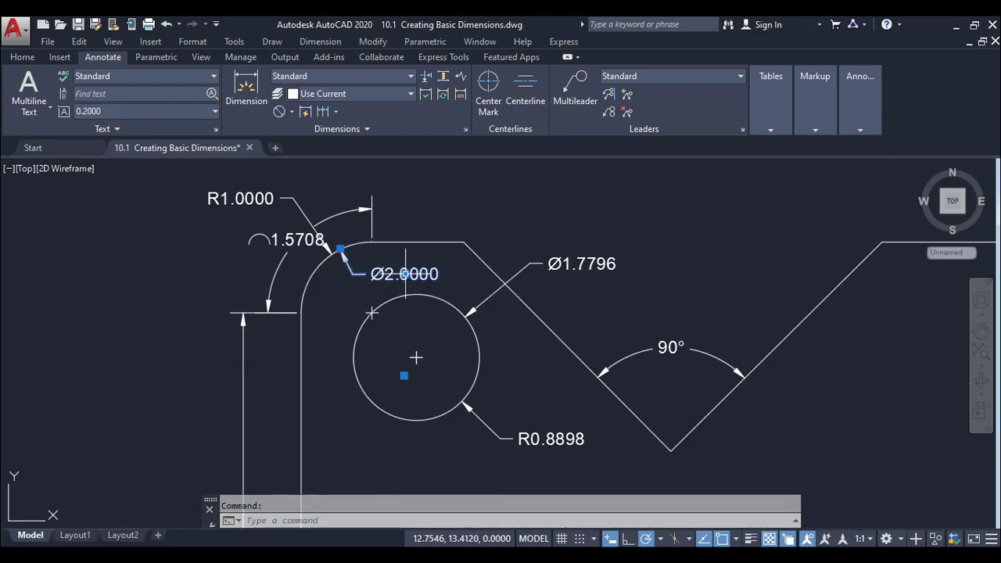
click(501, 255)
click(291, 245)
key(Delete)
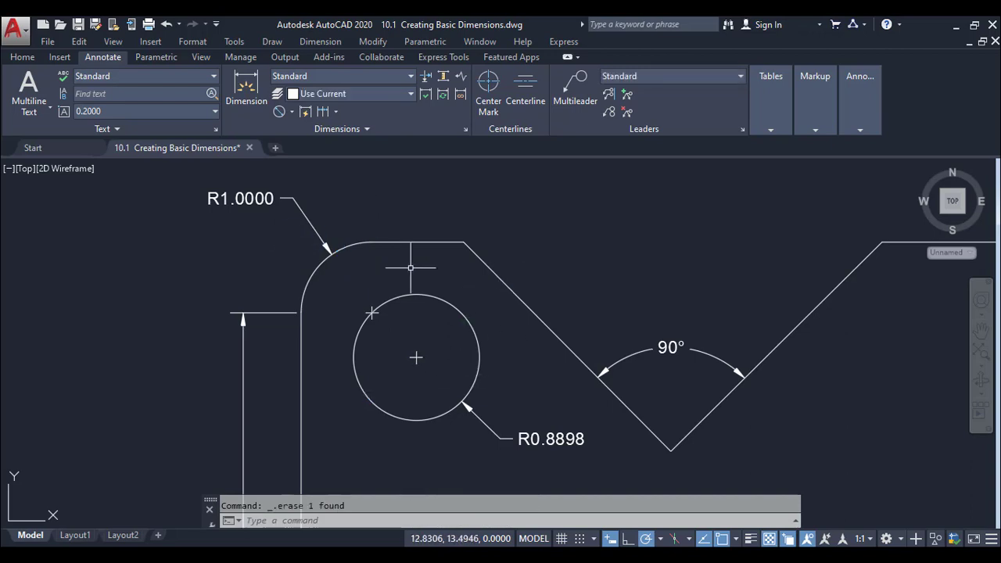
click(290, 111)
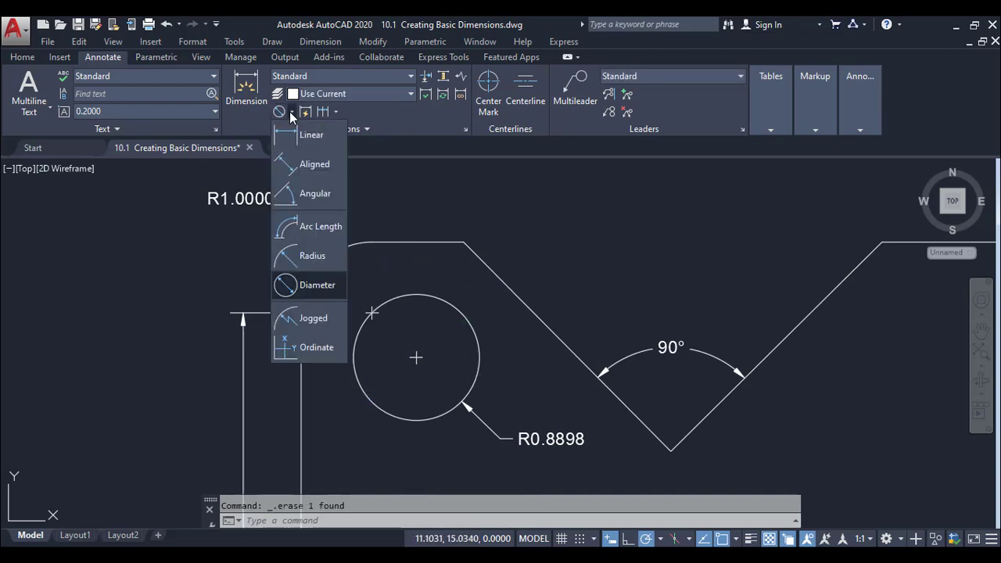
click(313, 319)
scroll(336, 297, down, 3)
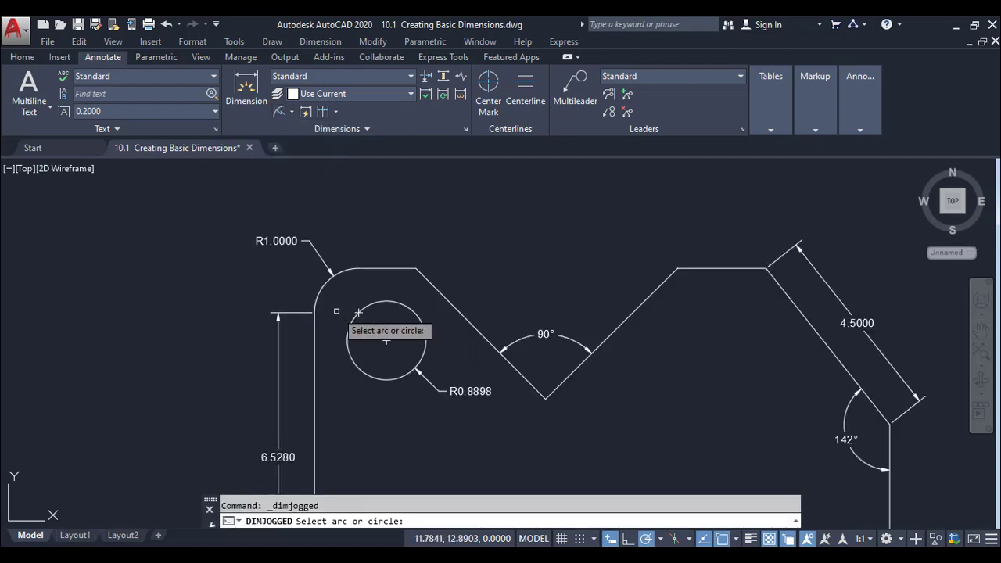
middle_drag(335, 289, 331, 281)
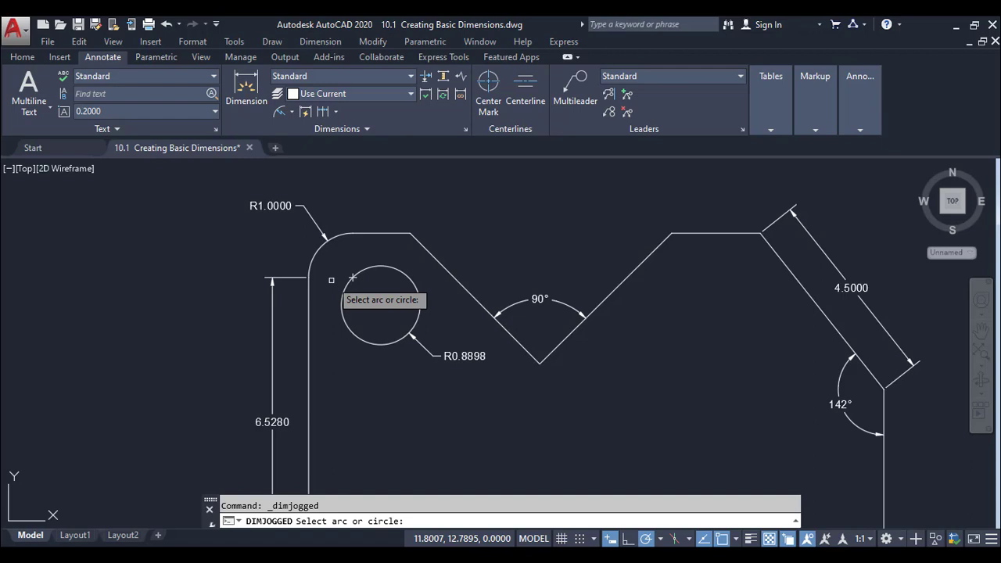
key(Escape)
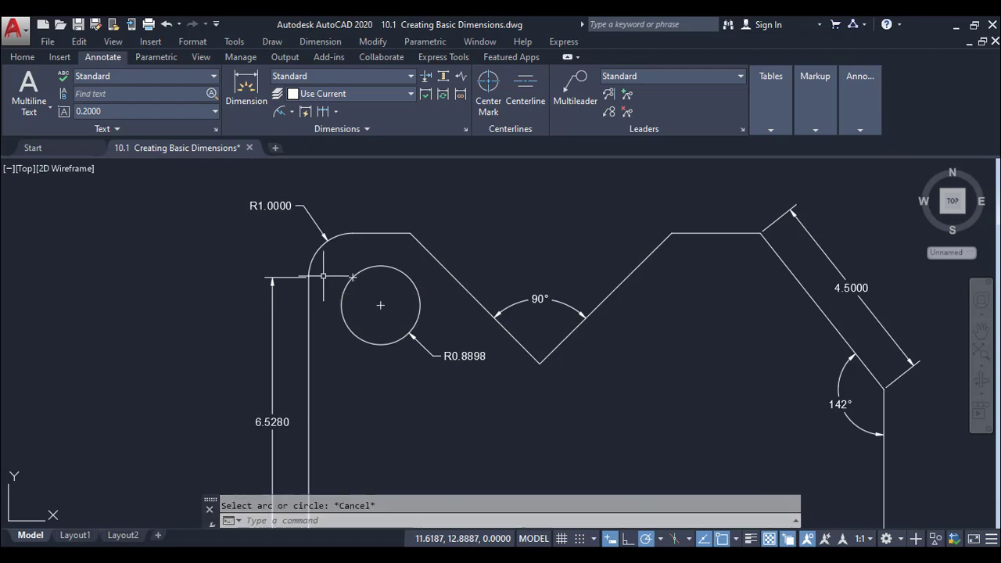
- Add a jogged radius dimension to the rounded upper-left corner, with the center override near the arc's center and the text and jog inside the profile
click(293, 112)
click(313, 317)
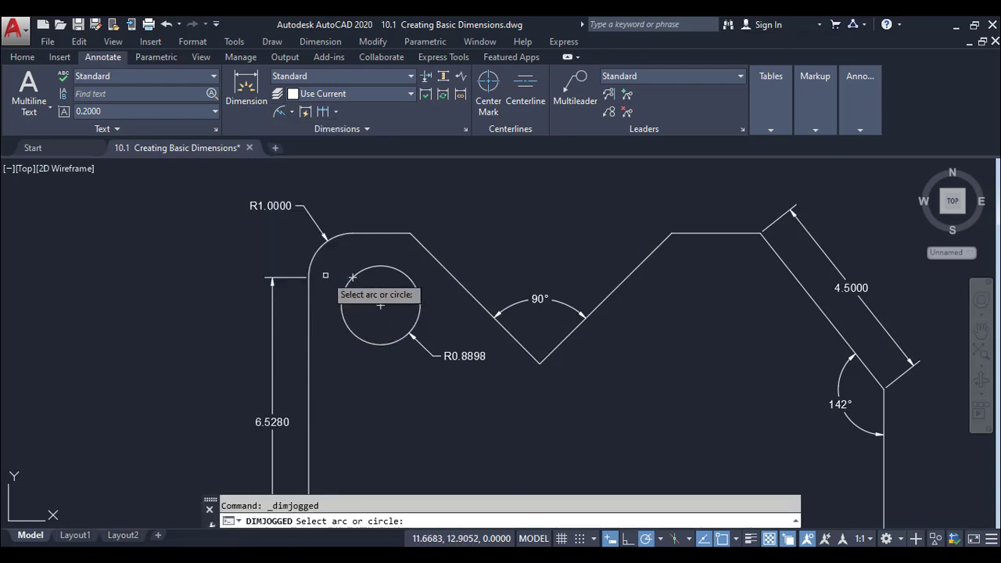
click(352, 279)
scroll(337, 269, up, 2)
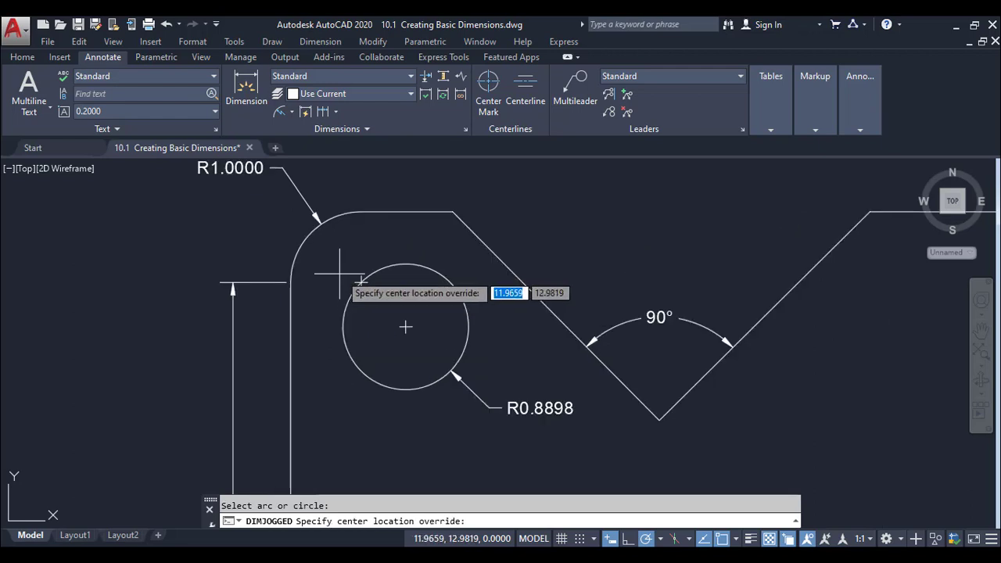
scroll(342, 274, up, 2)
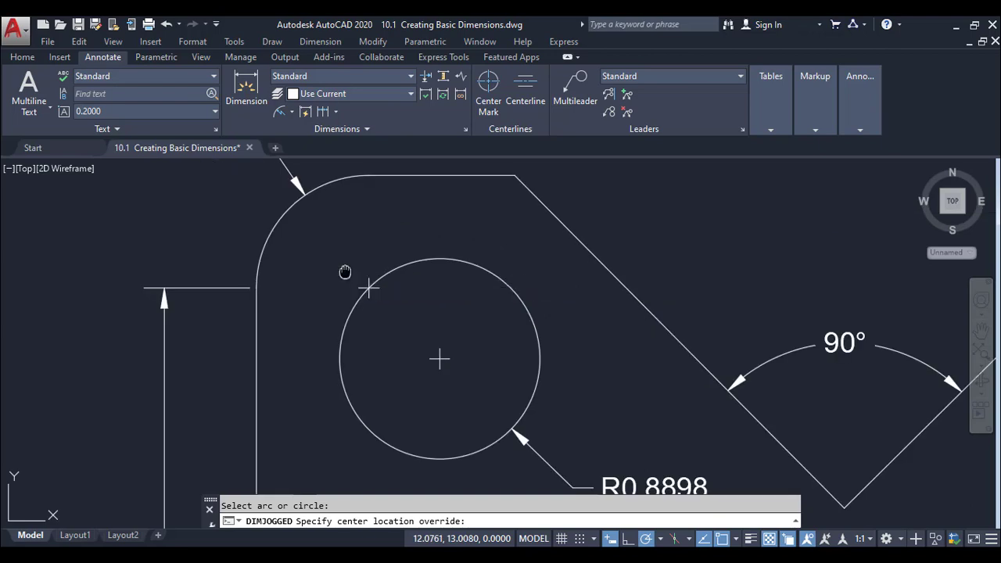
middle_drag(344, 273, 373, 301)
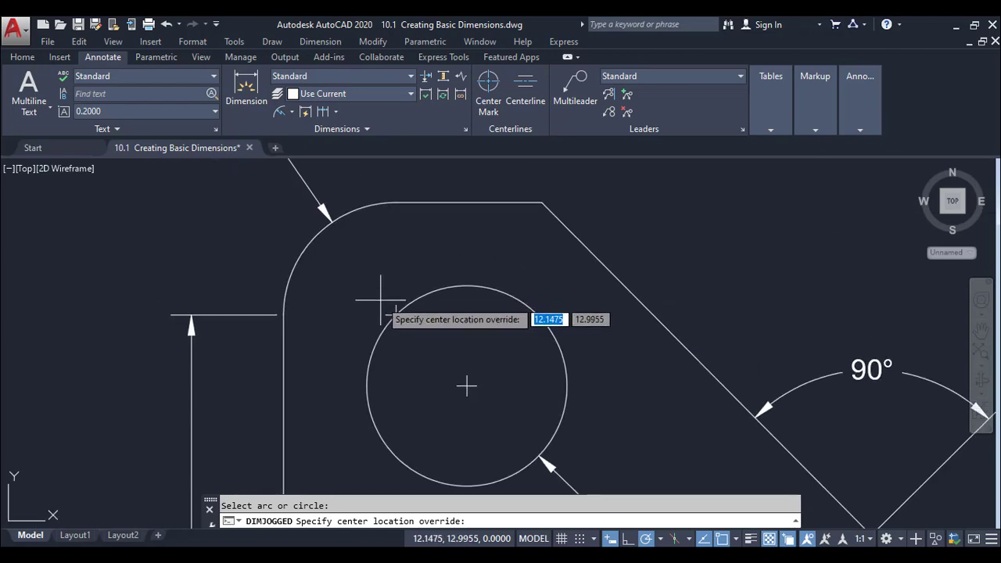
click(377, 306)
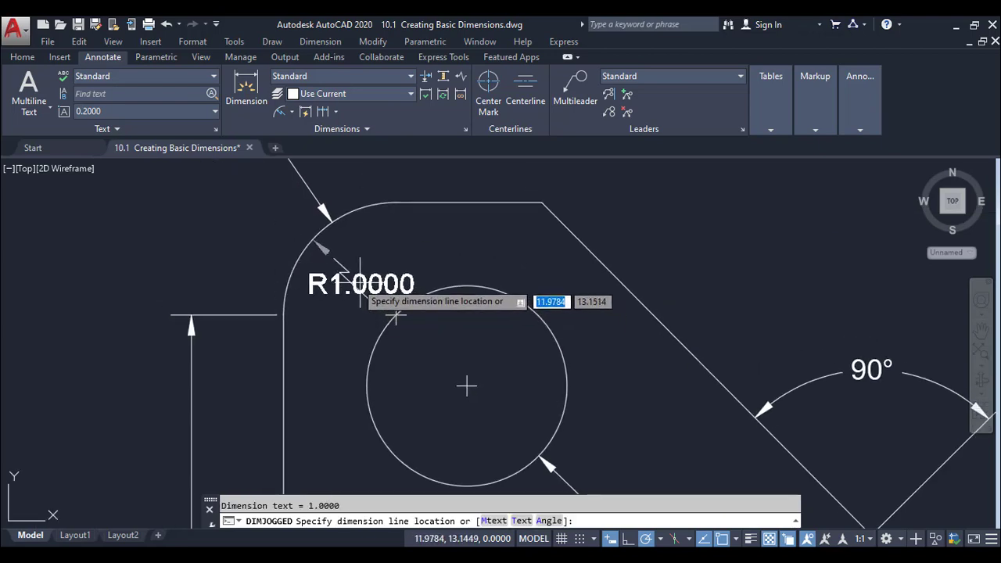
click(362, 279)
click(373, 296)
scroll(376, 301, up, 2)
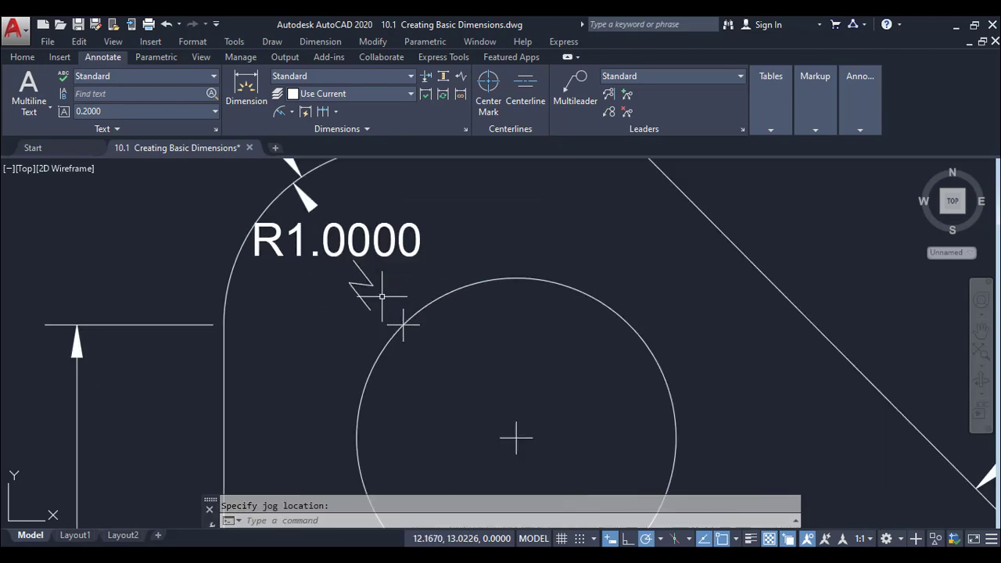
mouse_move(387, 301)
middle_down()
mouse_move(406, 323)
mouse_move(276, 224)
middle_up()
- Add a Y ordinate dimension to the profile's lower-left corner, extending its leader horizontally left past the vertical linear dimension
scroll(422, 341, down, 5)
click(291, 114)
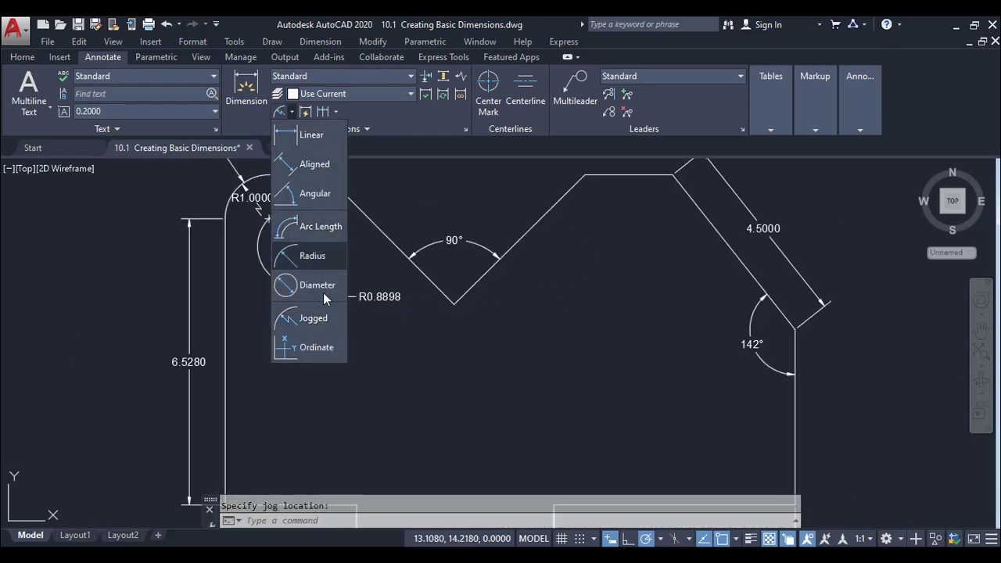
click(323, 349)
mouse_move(391, 409)
middle_down()
mouse_move(347, 358)
mouse_move(332, 313)
mouse_move(394, 264)
middle_up()
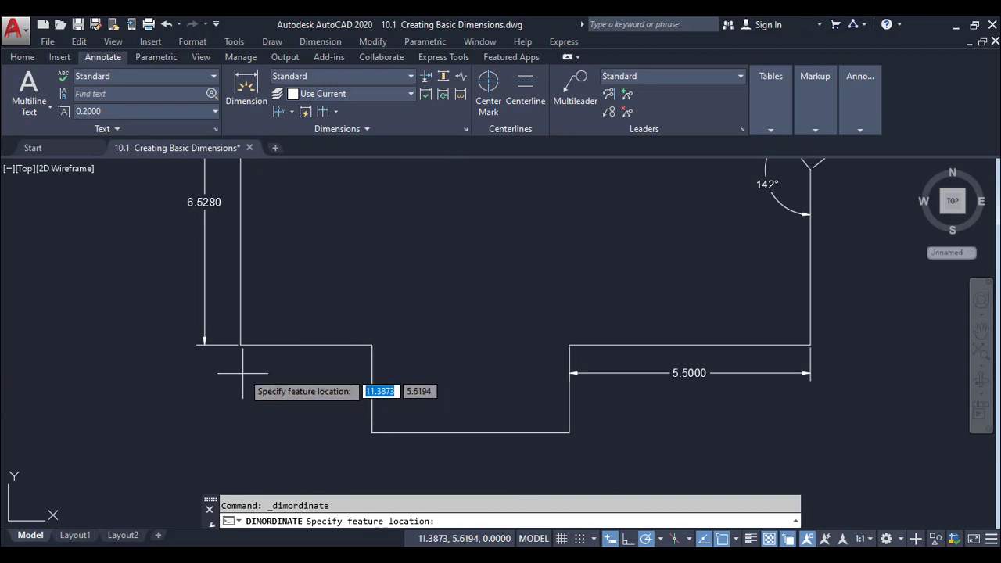
click(240, 345)
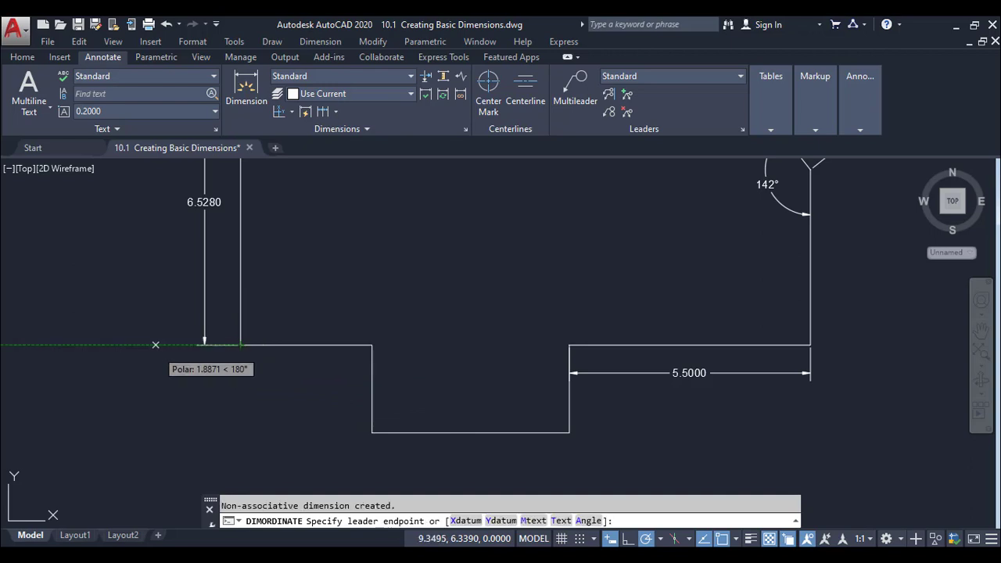
click(126, 351)
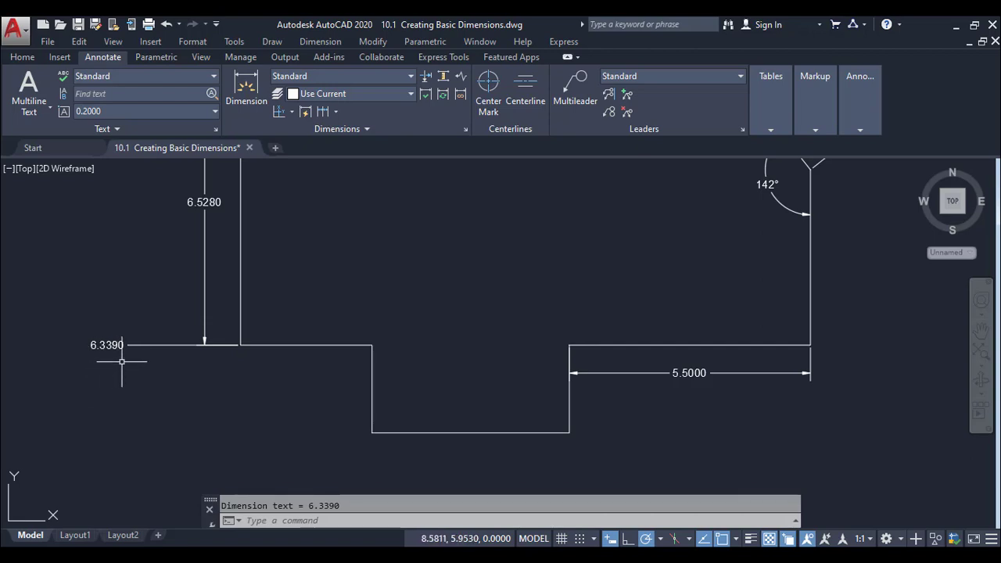
- Add an X ordinate dimension to the same lower-left corner of the profile, extending its leader straight down
click(279, 111)
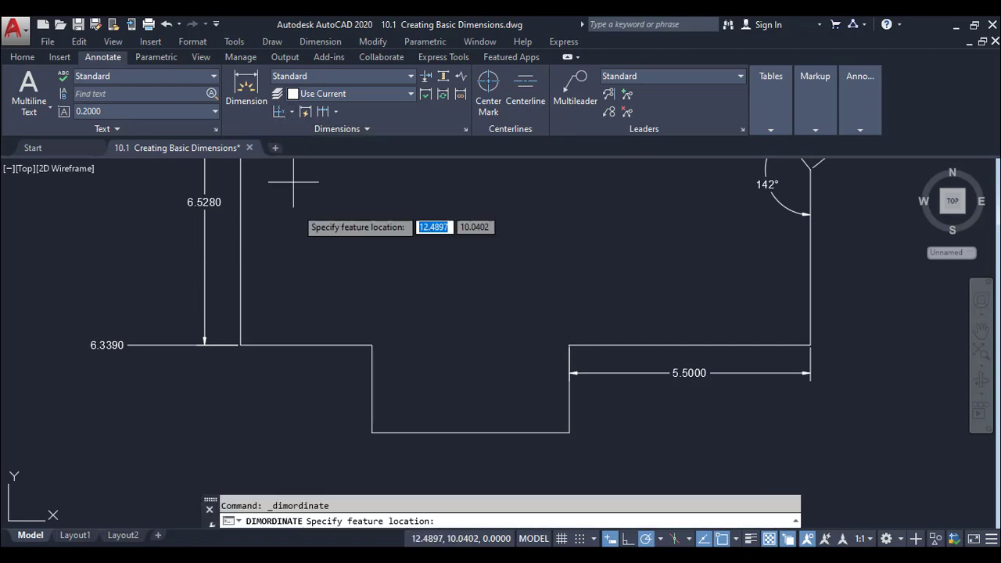
click(239, 345)
click(241, 422)
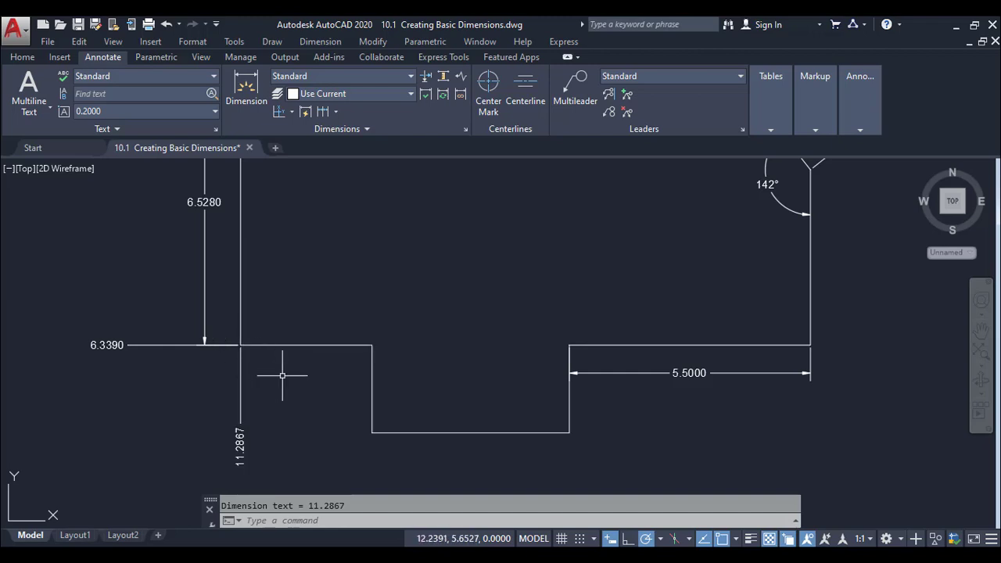
- Query the coordinates of the profile's lower-left corner with the ID command to check them against the two ordinate dimensions
scroll(484, 283, down, 1)
scroll(339, 338, up, 2)
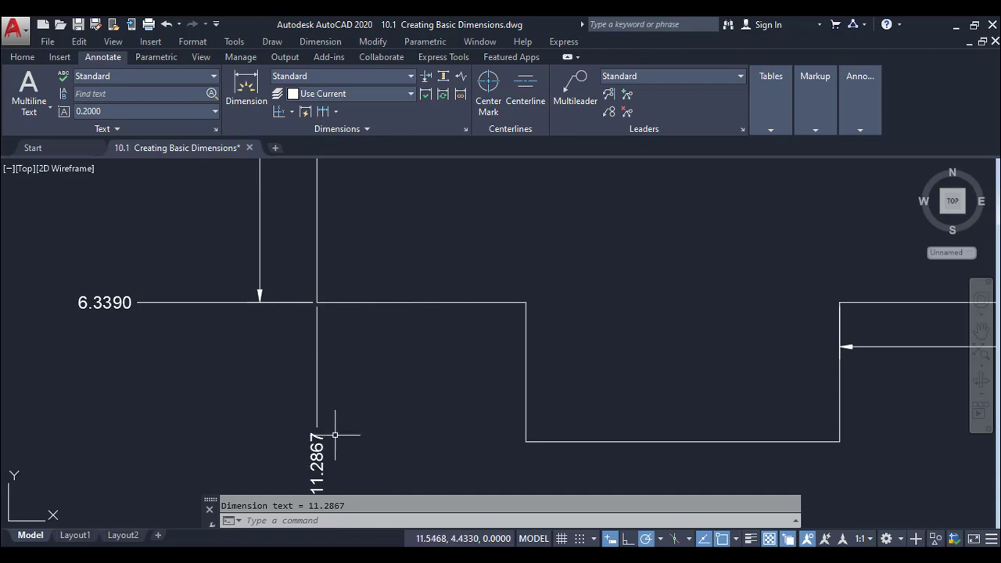
scroll(335, 435, down, 2)
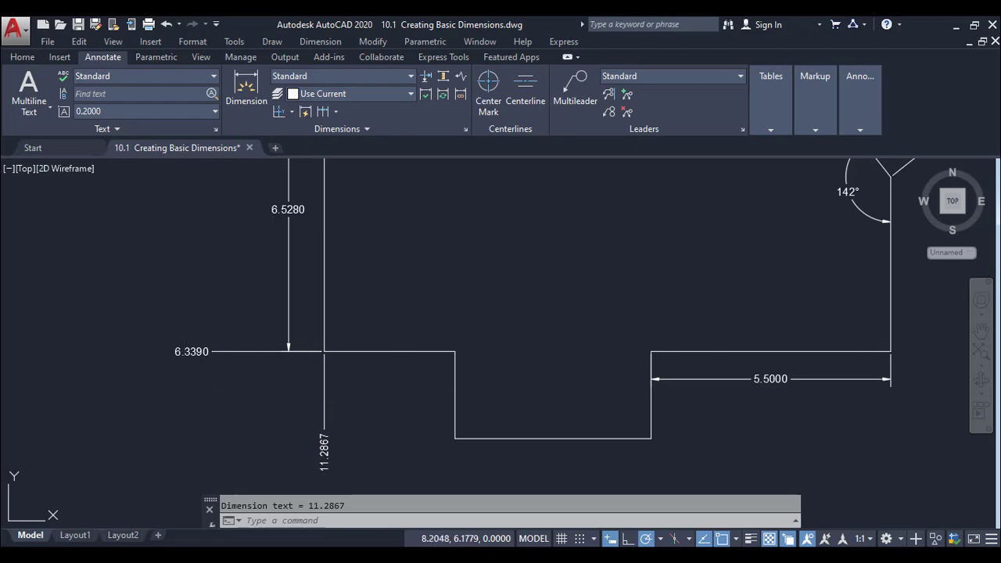
key(Escape)
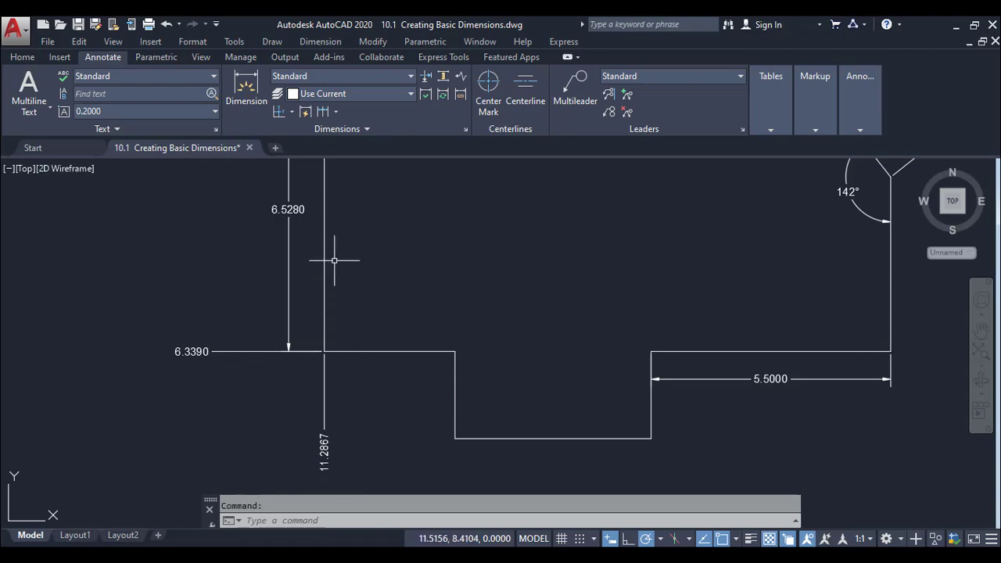
scroll(331, 376, up, 2)
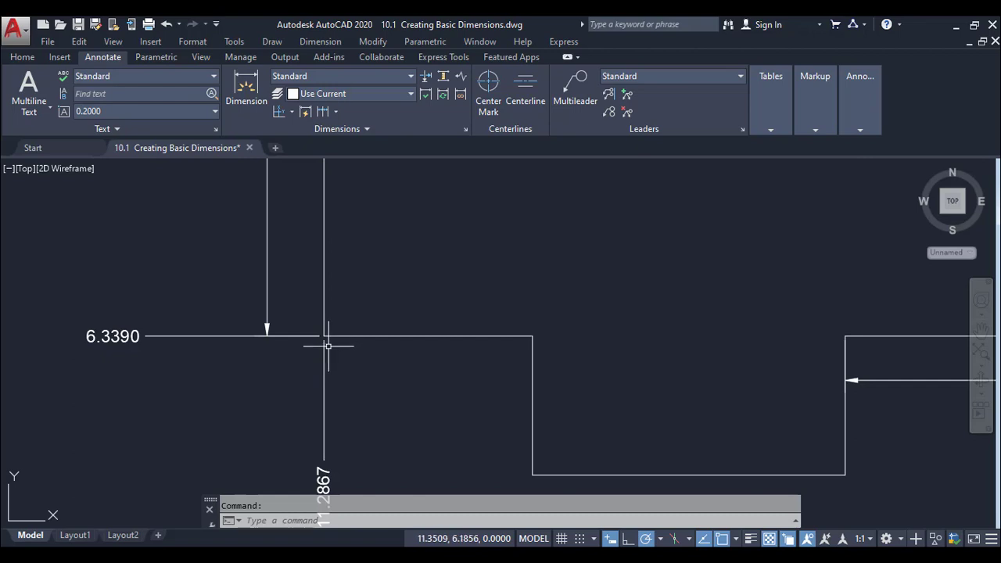
text(ID)
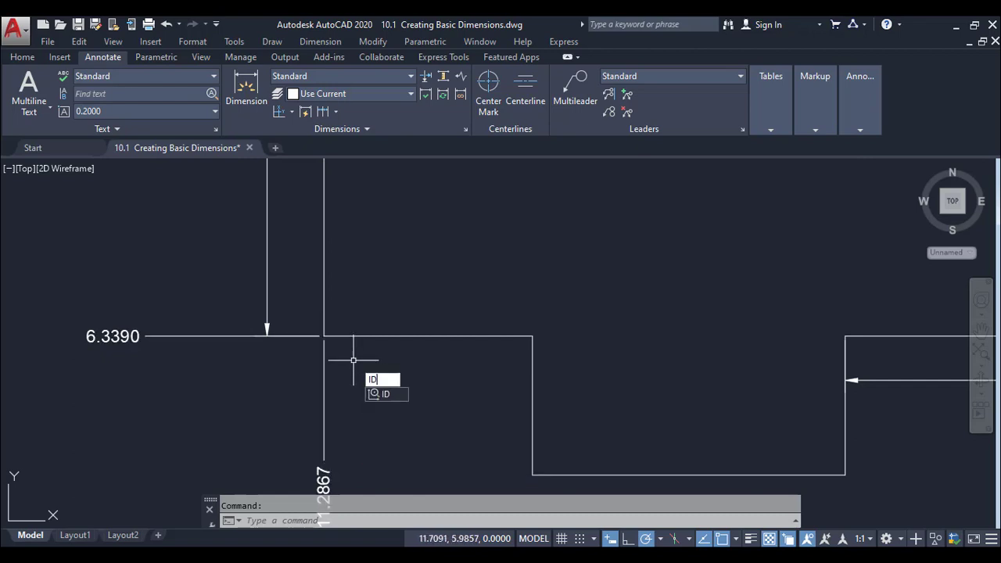
key(Return)
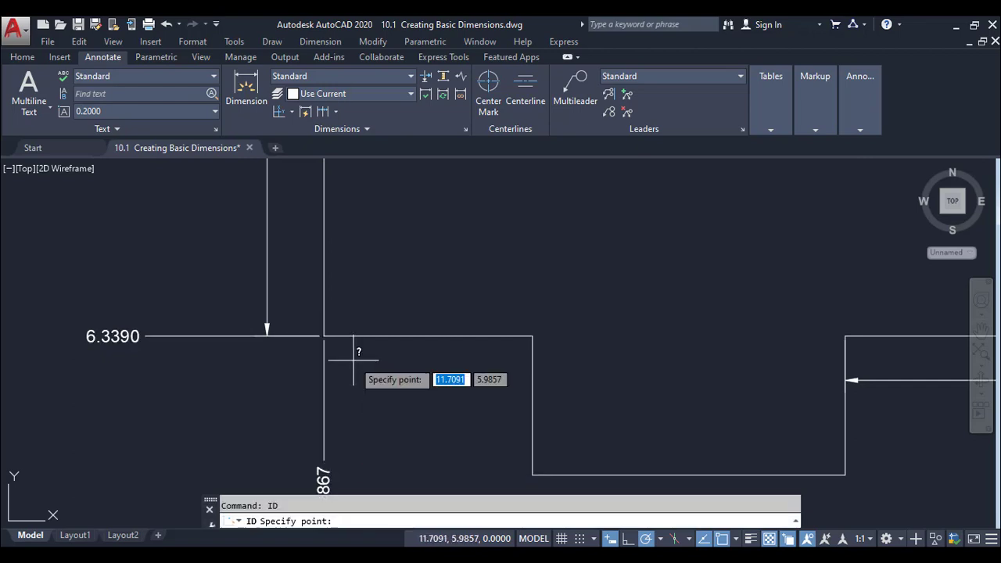
click(324, 336)
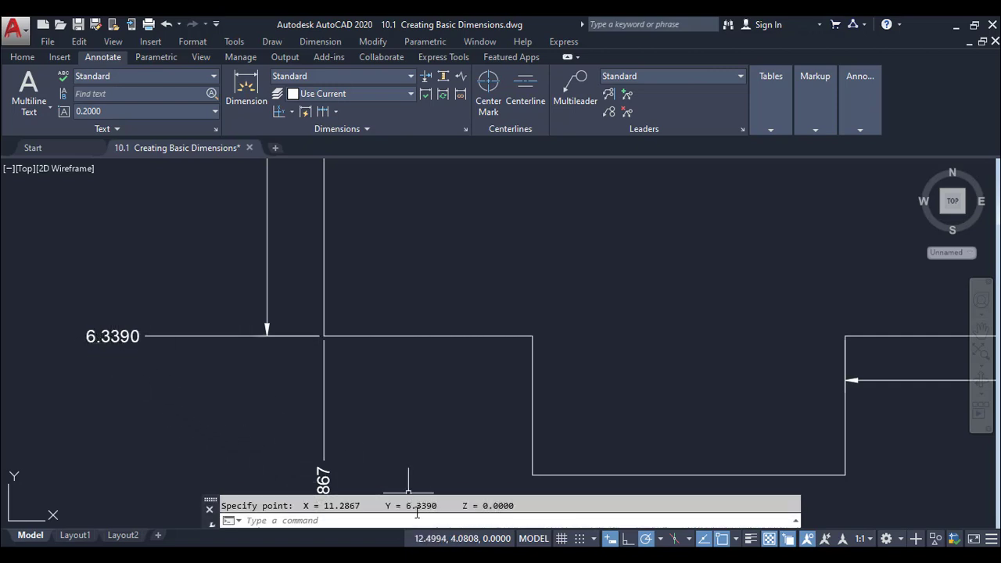
middle_drag(405, 474, 407, 445)
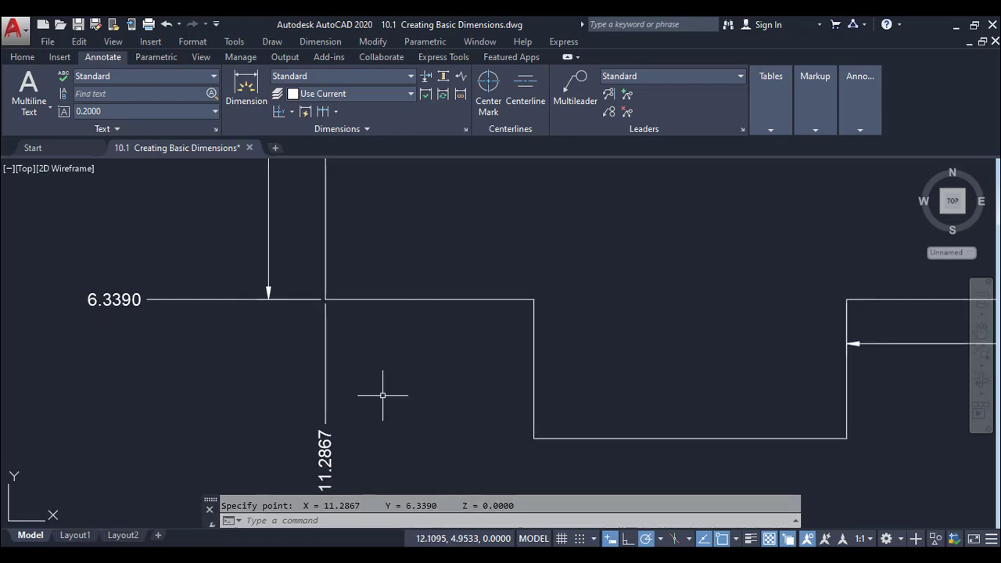
key(Escape)
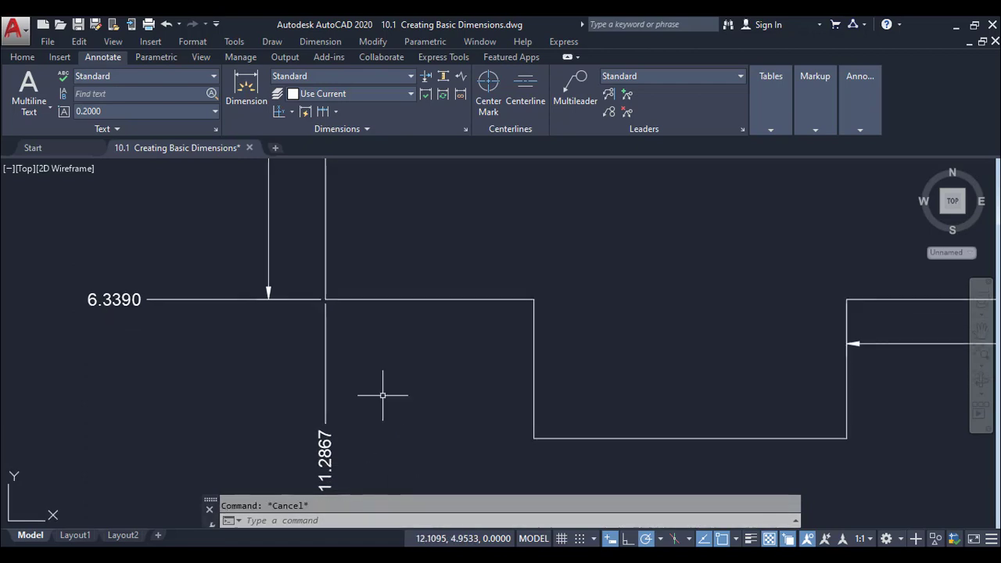
scroll(382, 395, down, 5)
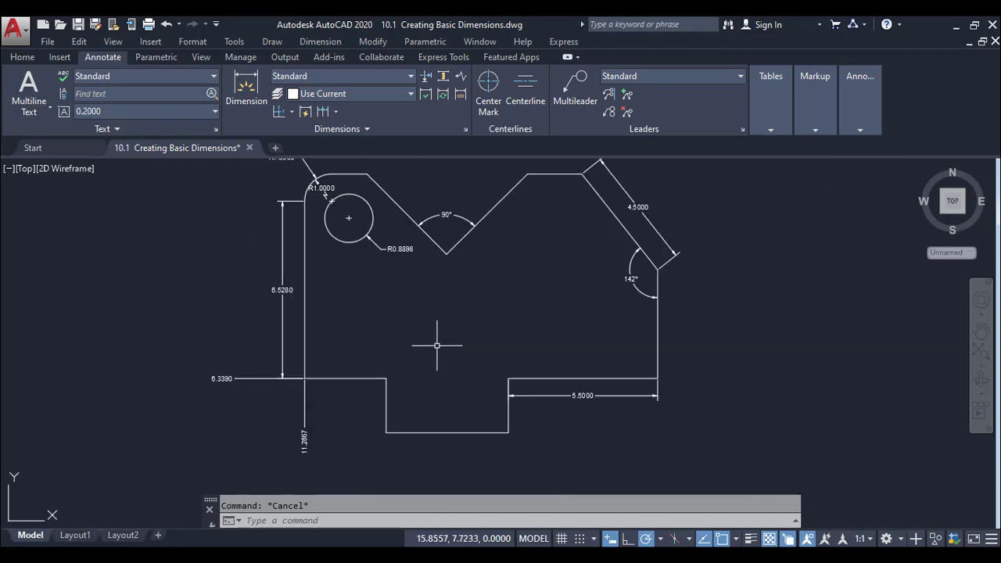
middle_drag(437, 345, 461, 398)
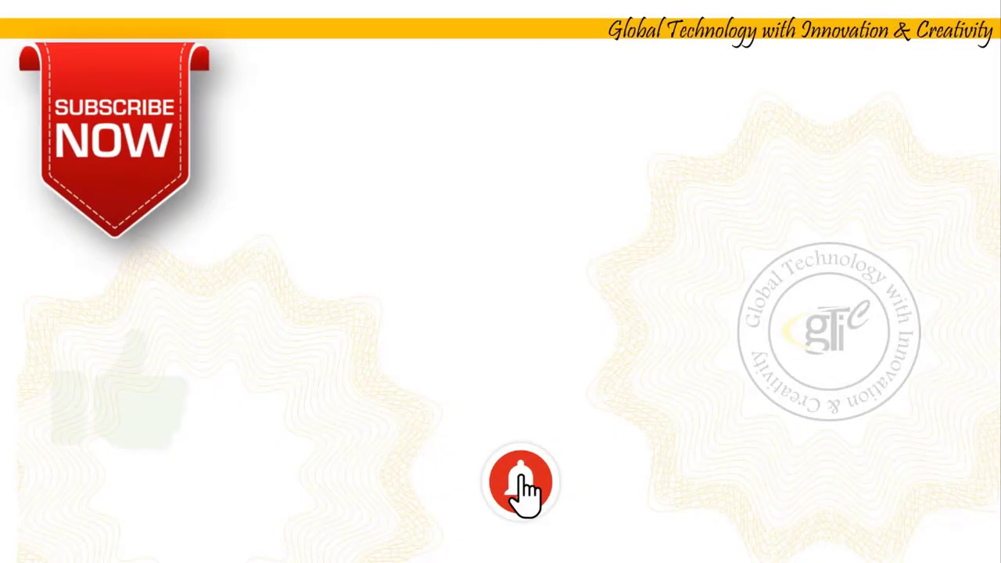